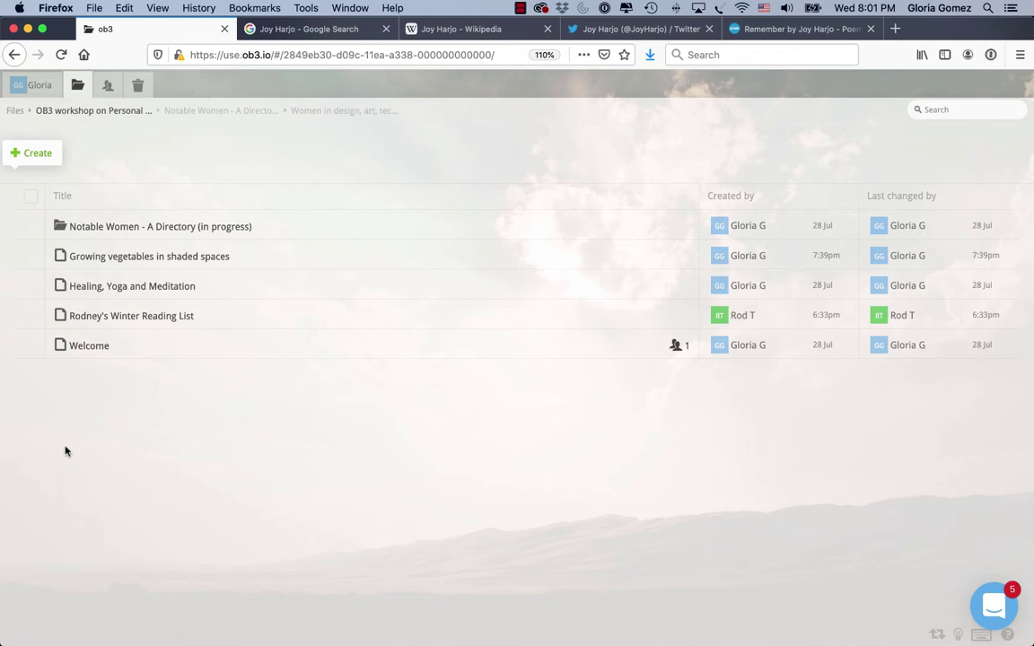
Look through the two "Collection work in progress" documents in the "Notable Women - A Directory (in progress)" folder.
click(152, 230)
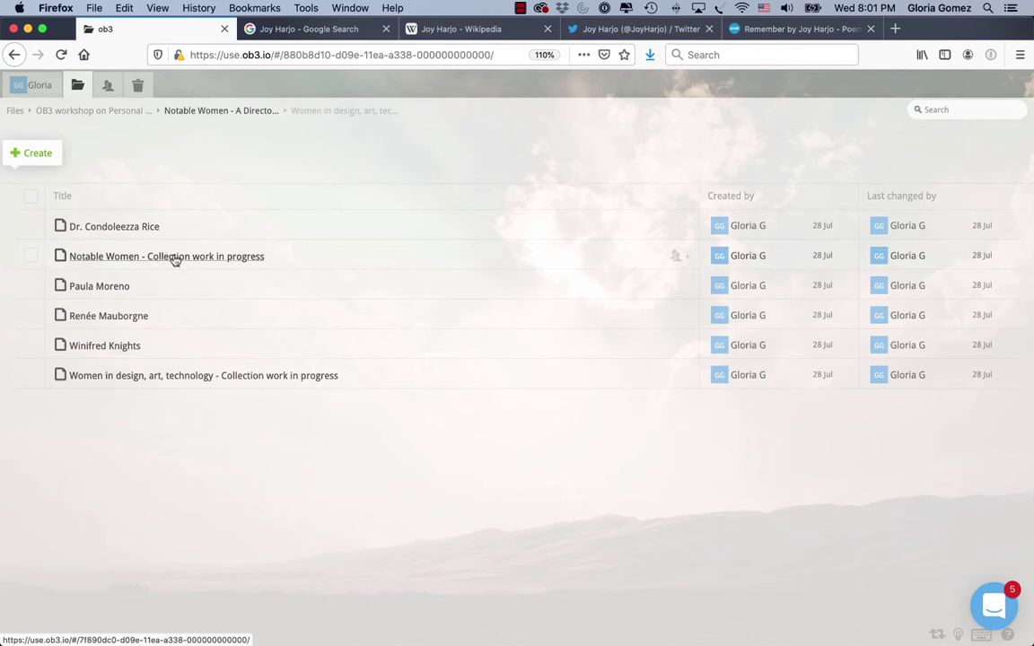
click(182, 258)
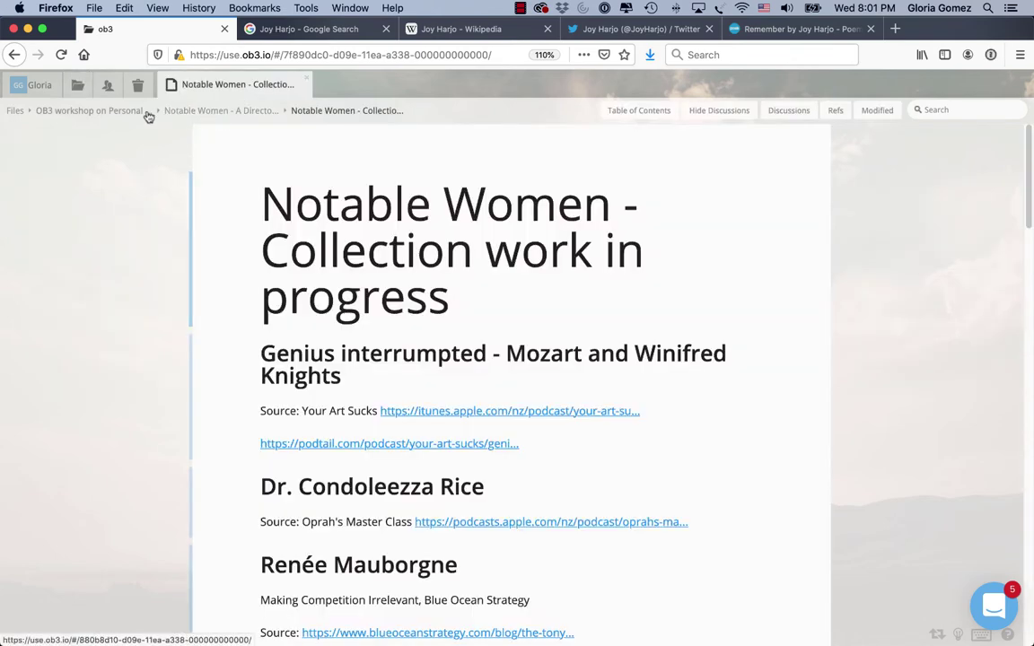
click(166, 112)
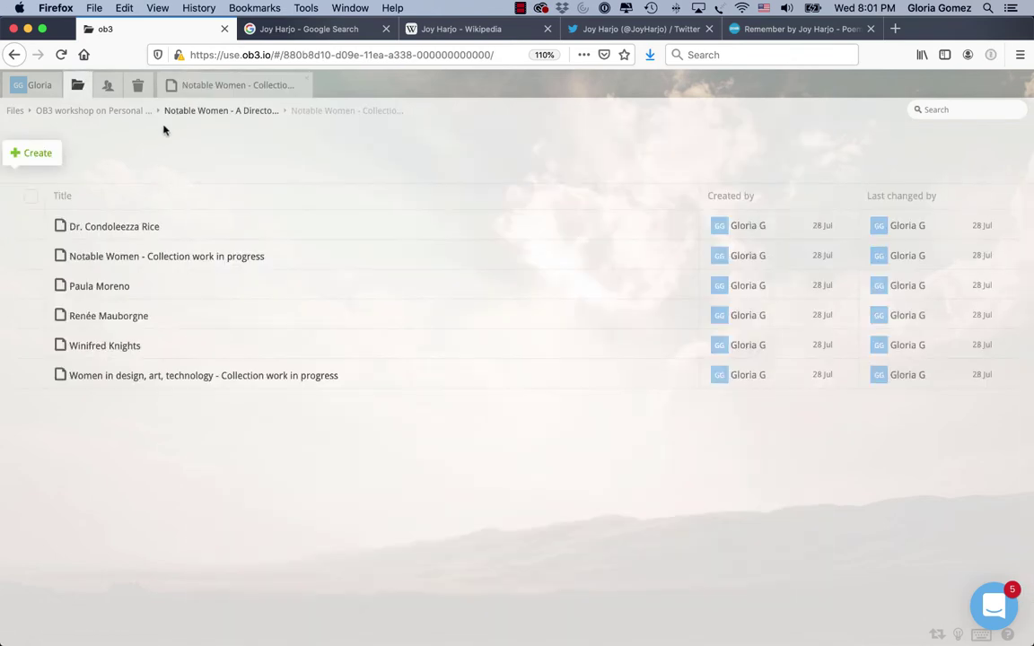
click(148, 376)
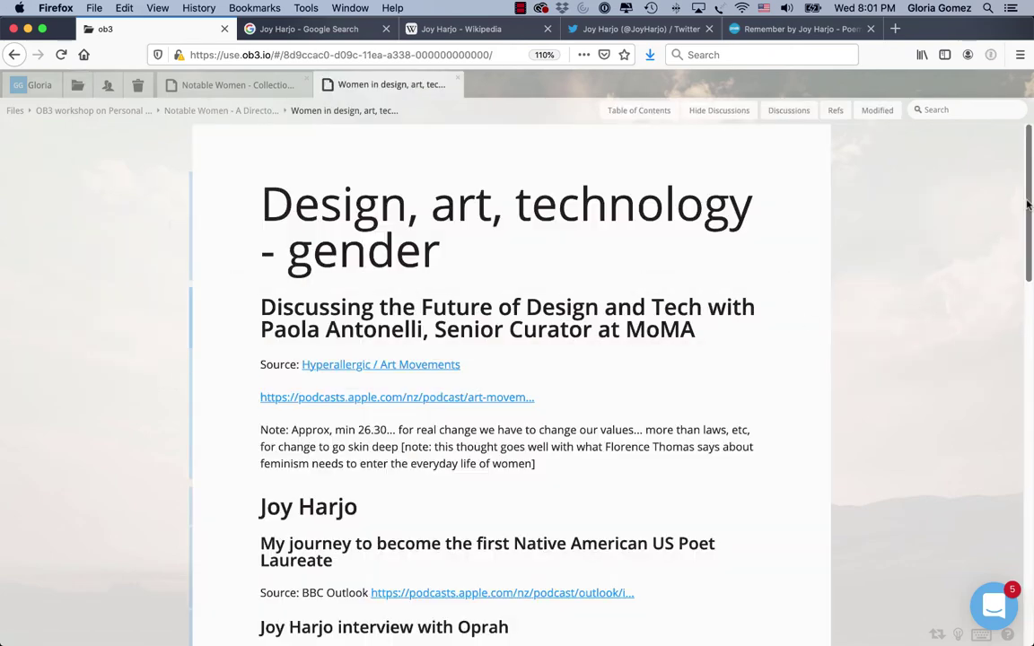
drag(1027, 205, 934, 189)
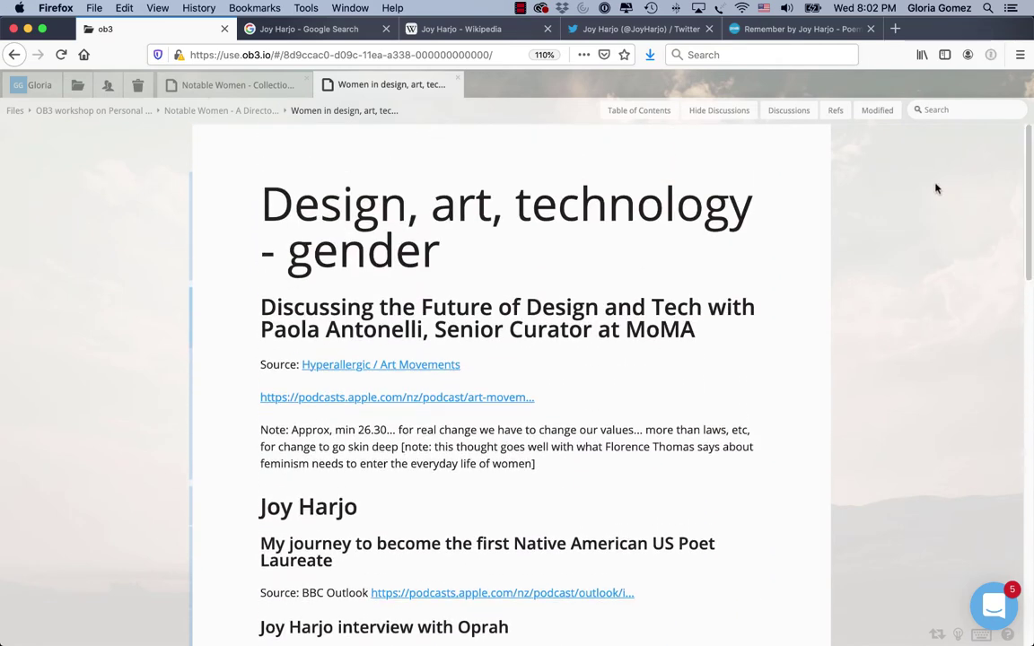
click(238, 115)
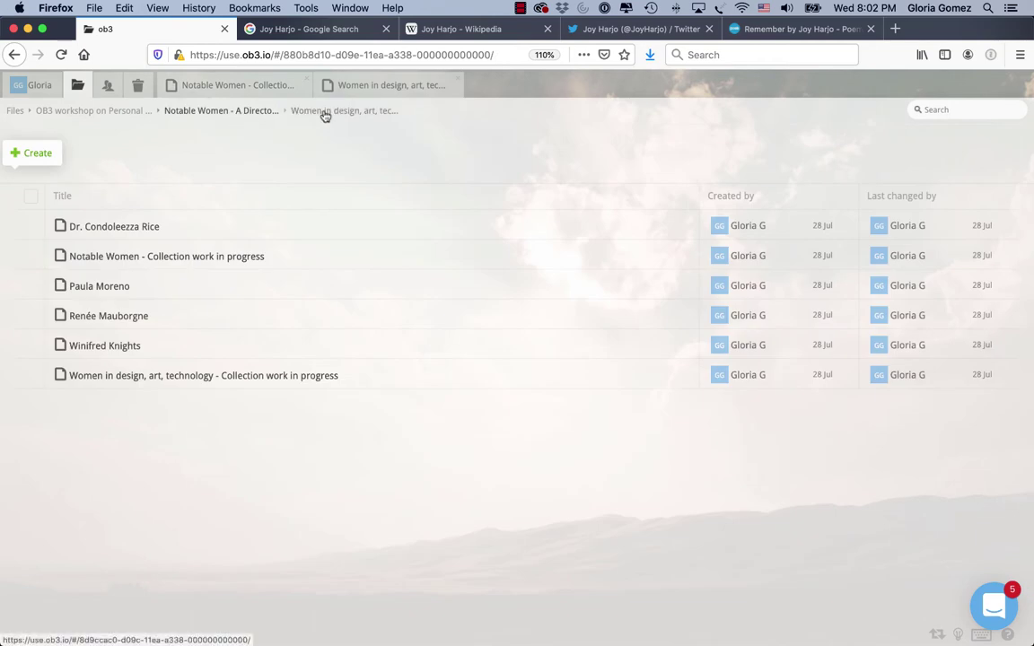
click(240, 90)
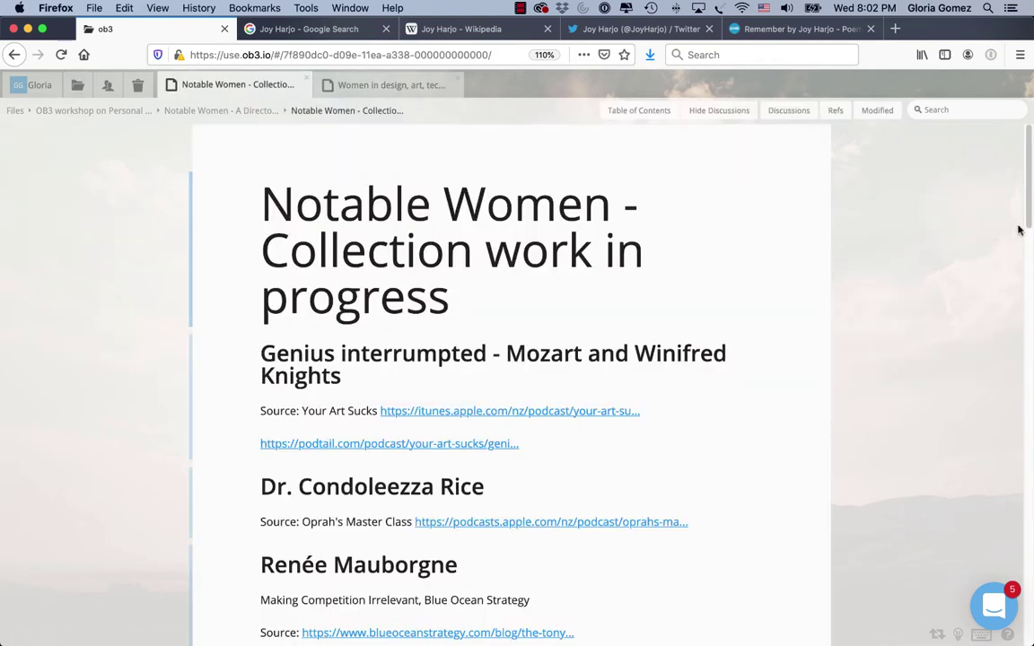
drag(1027, 213, 1001, 592)
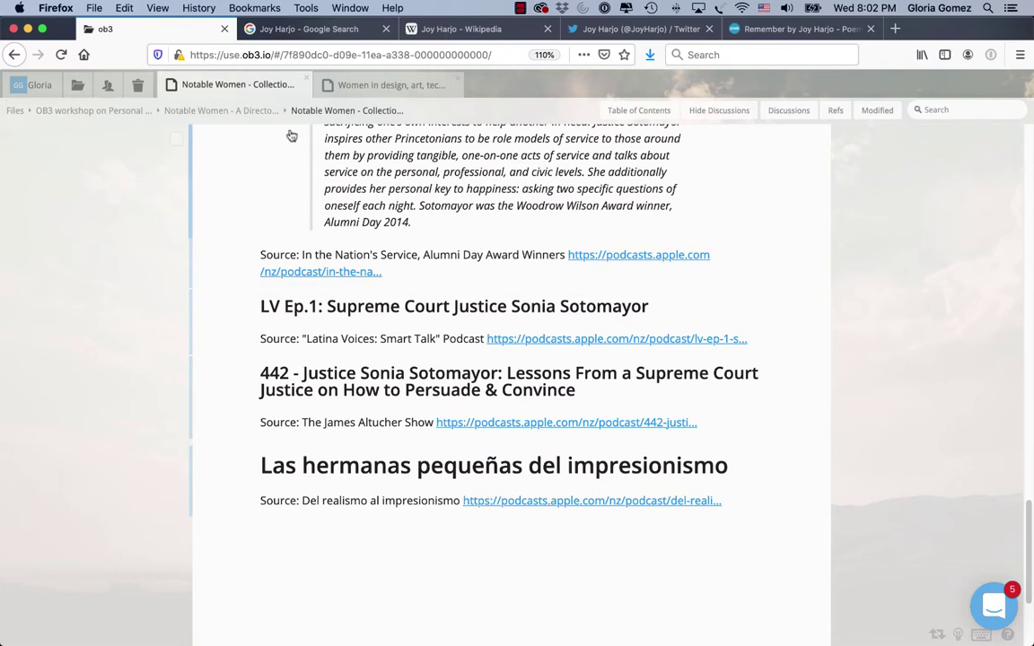
Create a new document in the Notable Women directory folder and give it the main heading "Joy Harjo".
click(203, 112)
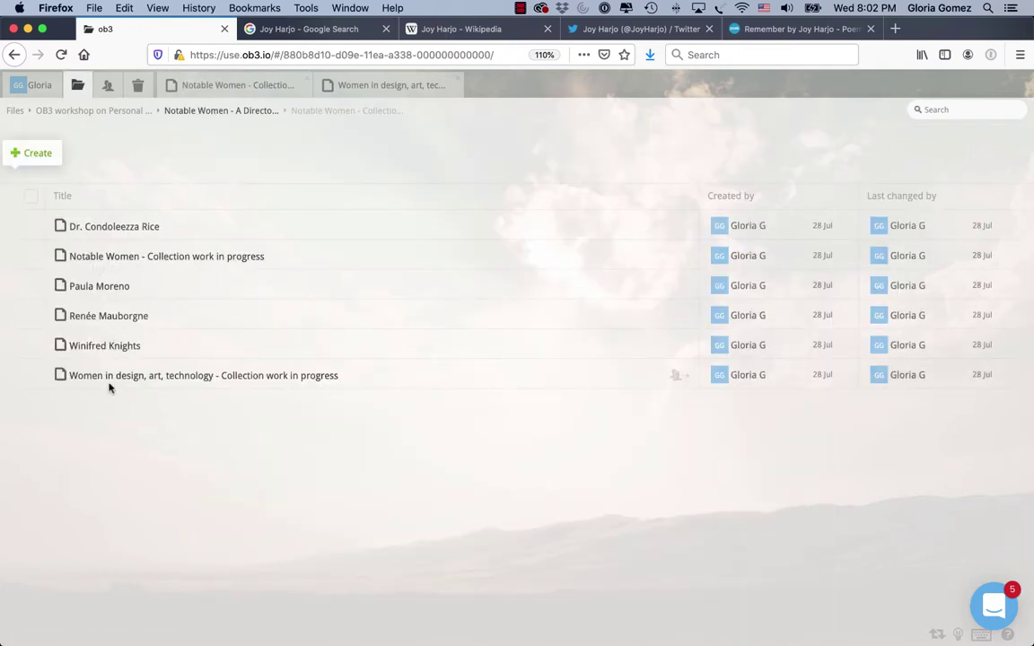
click(40, 152)
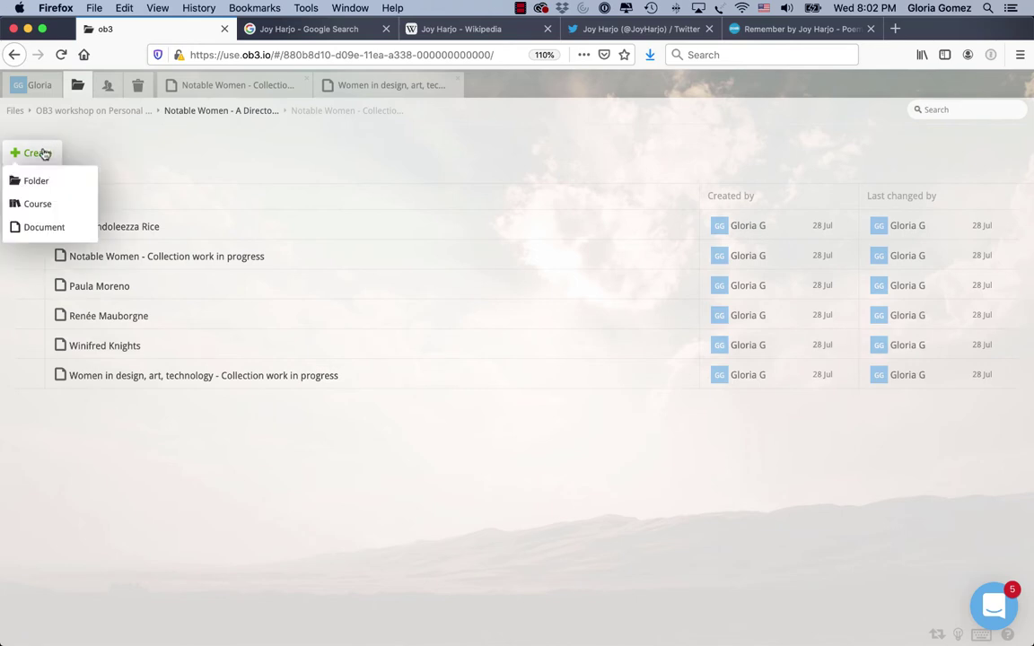
click(45, 227)
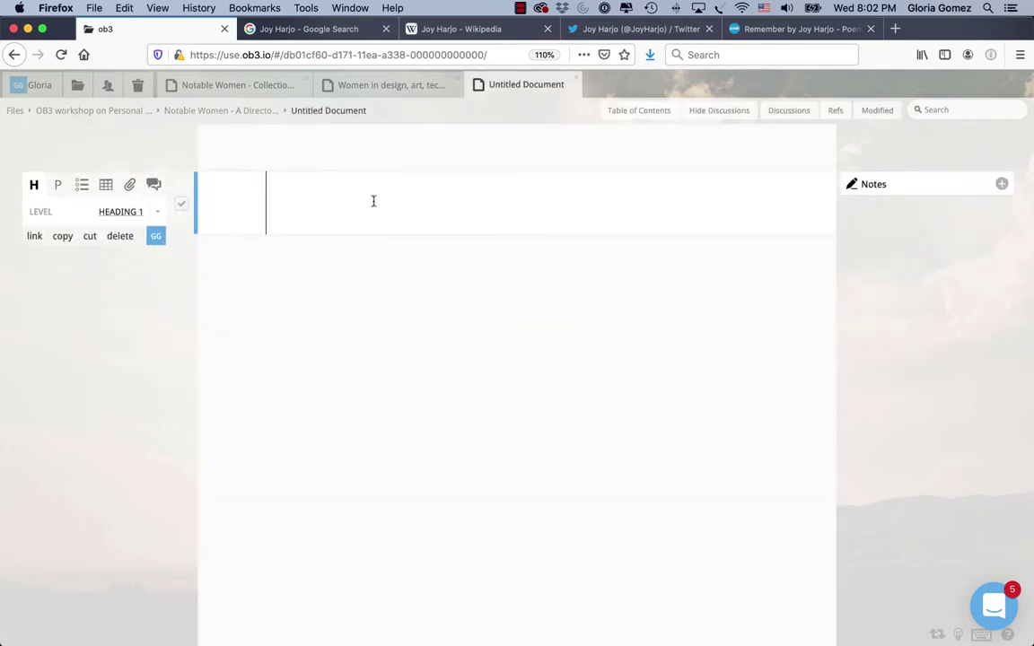
text(Joy Harjo)
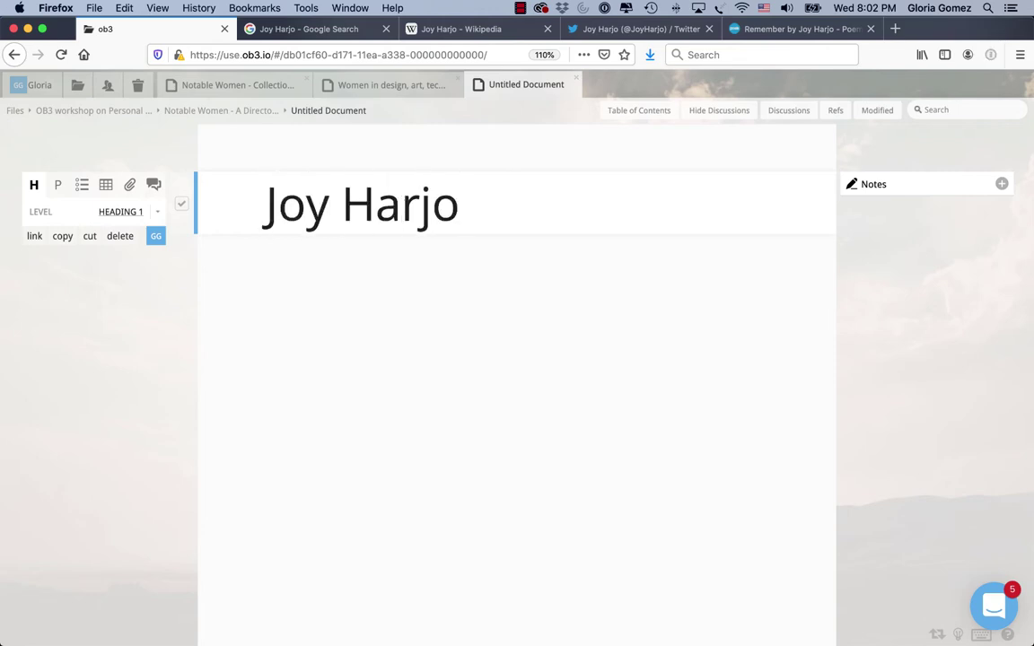
key(Return)
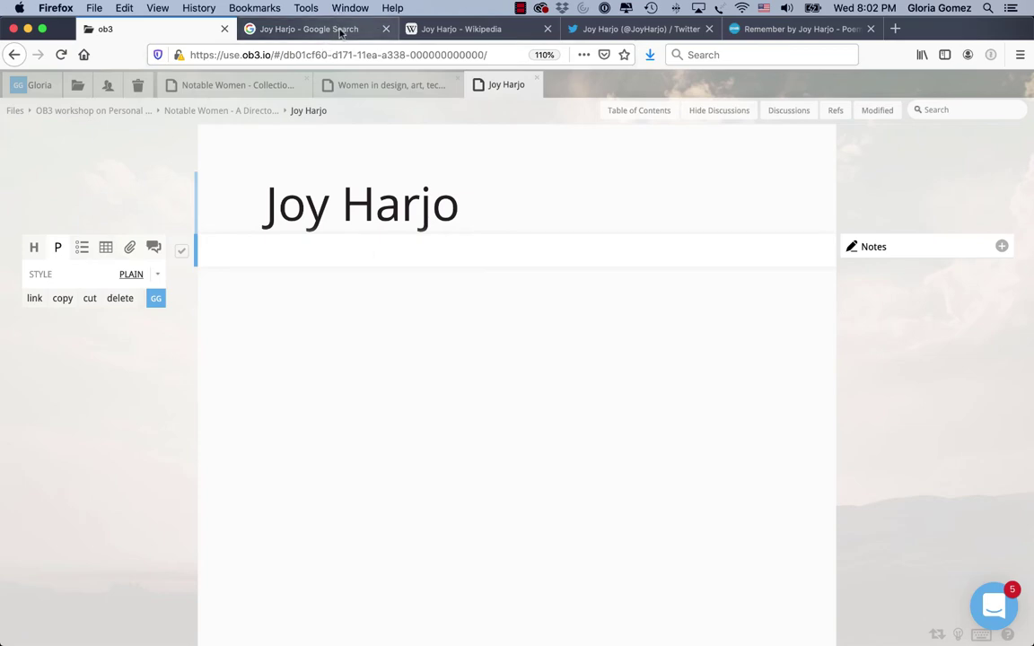
Add a paragraph below the heading reading "Search results:" followed by the URL of the Joy Harjo Google search.
click(327, 31)
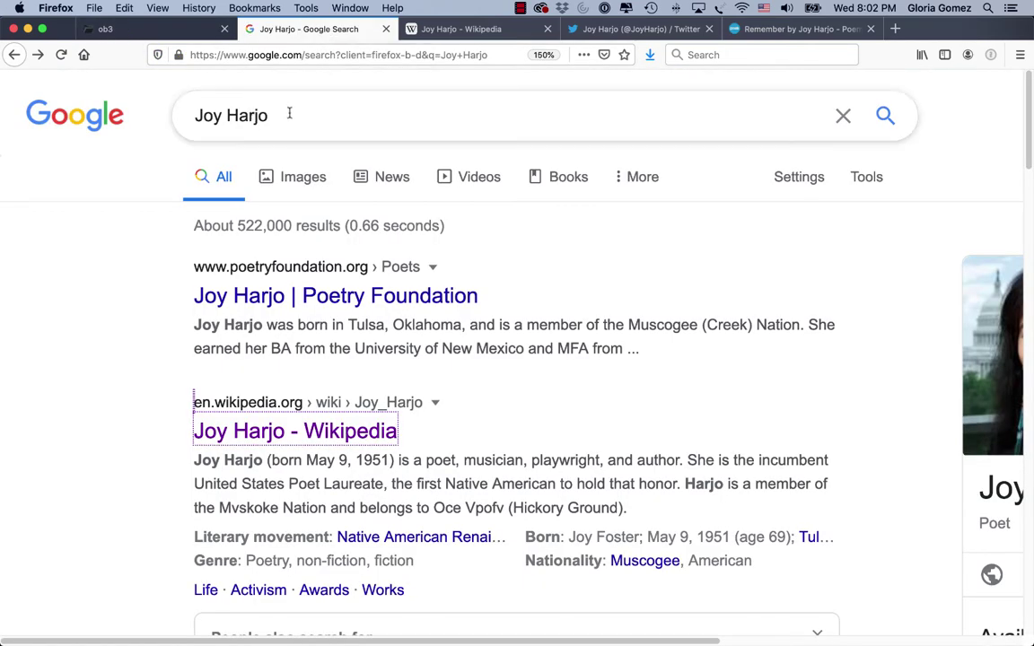
click(442, 55)
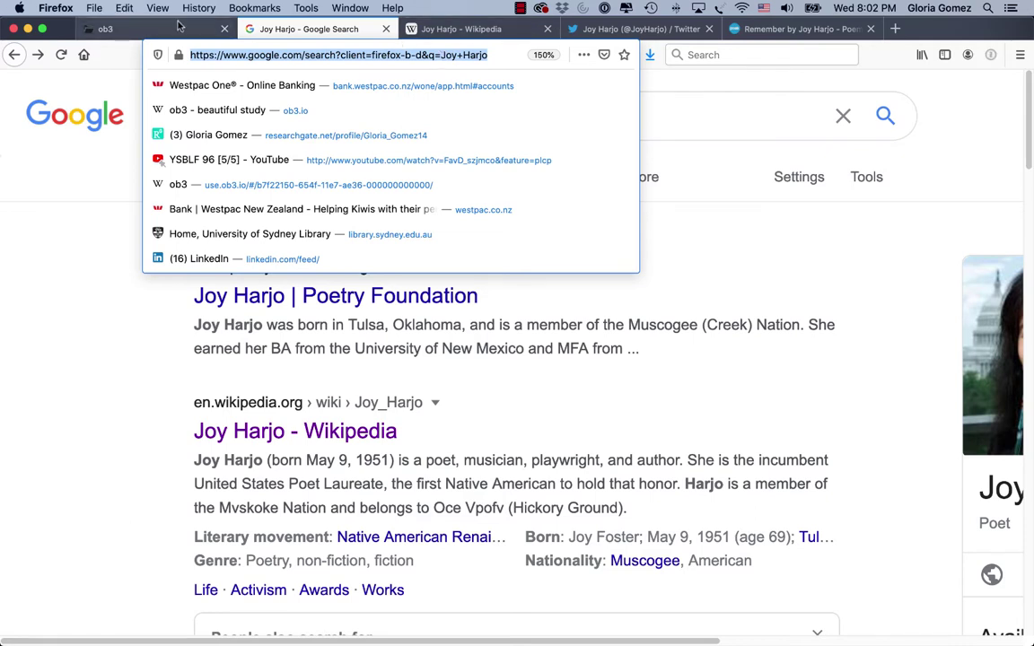
click(172, 31)
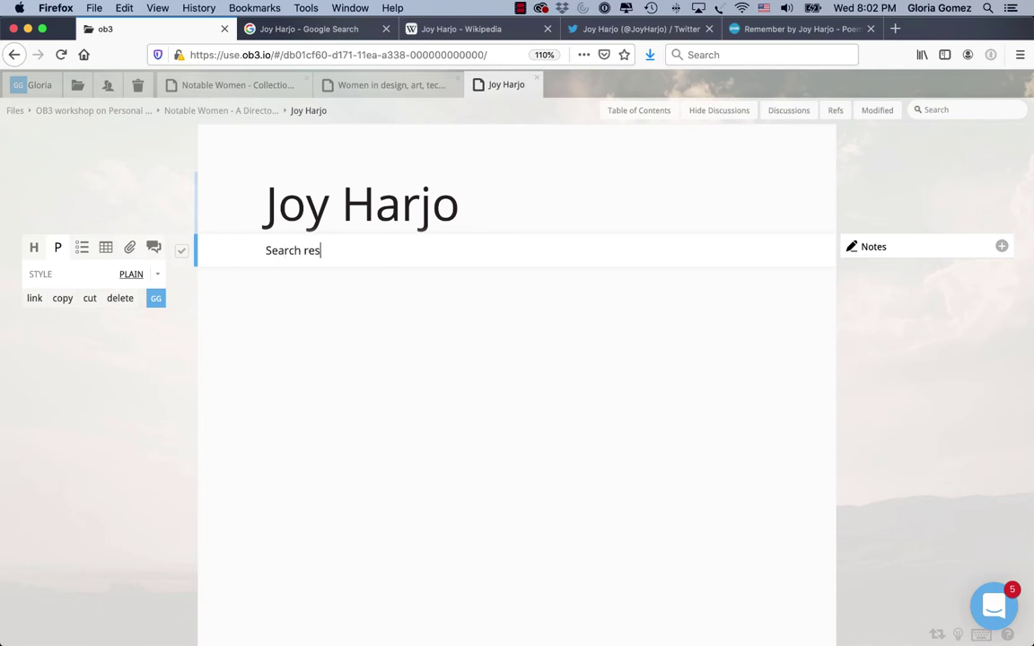
text(ults:)
text(https://www.google.com/search?client=firefox-b-d&q=Joy+Harjo)
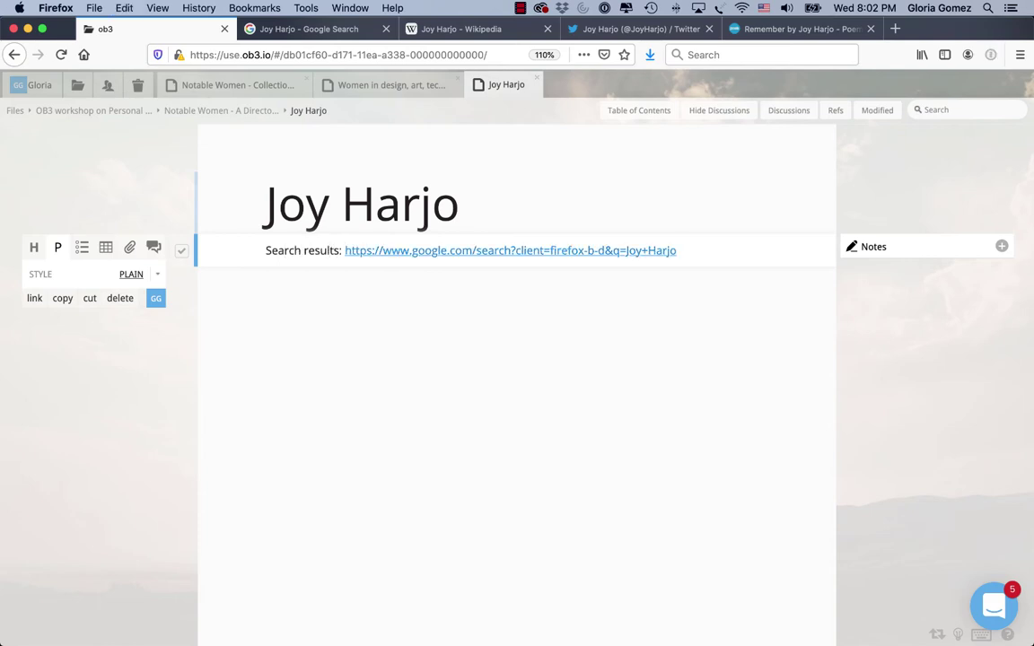
Copy the two introductory paragraphs of the Joy Harjo Wikipedia article into the document below the search results line.
click(466, 31)
click(243, 497)
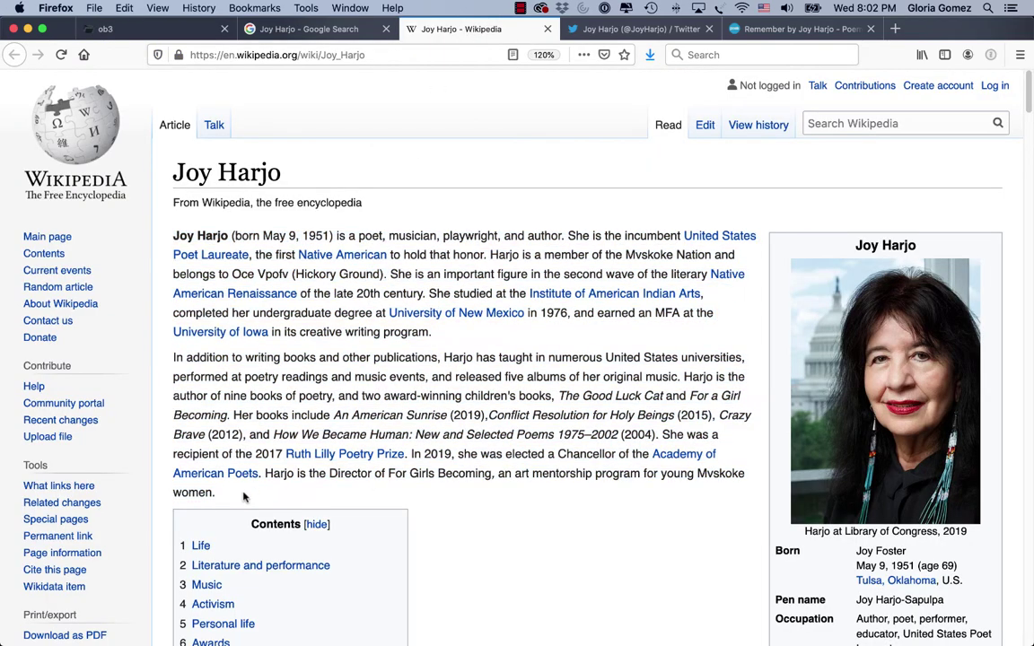
drag(173, 235, 236, 499)
key(super+c)
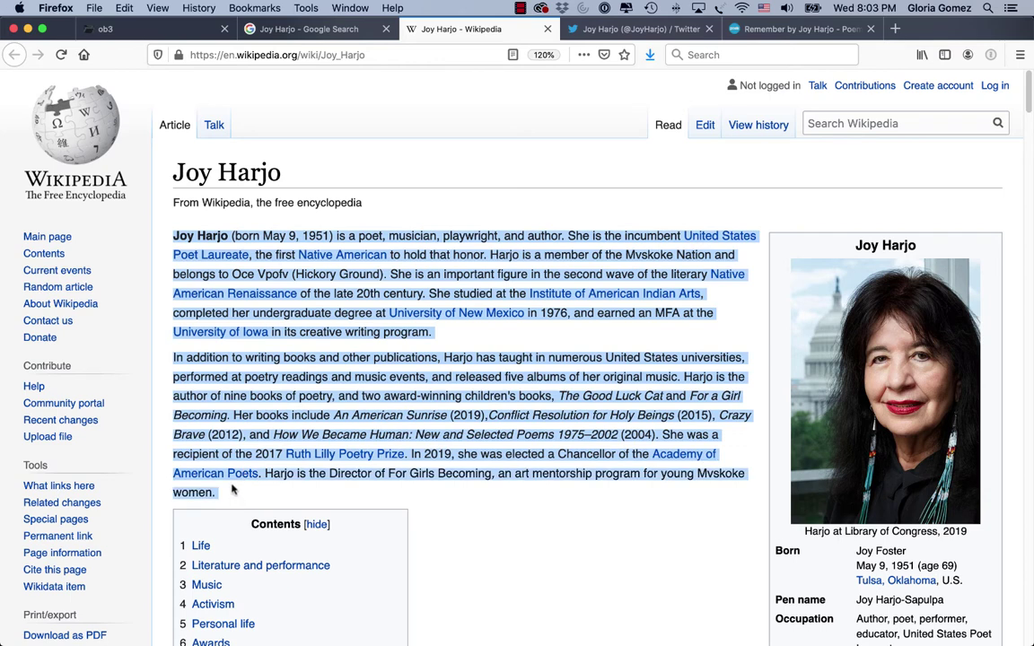
click(180, 30)
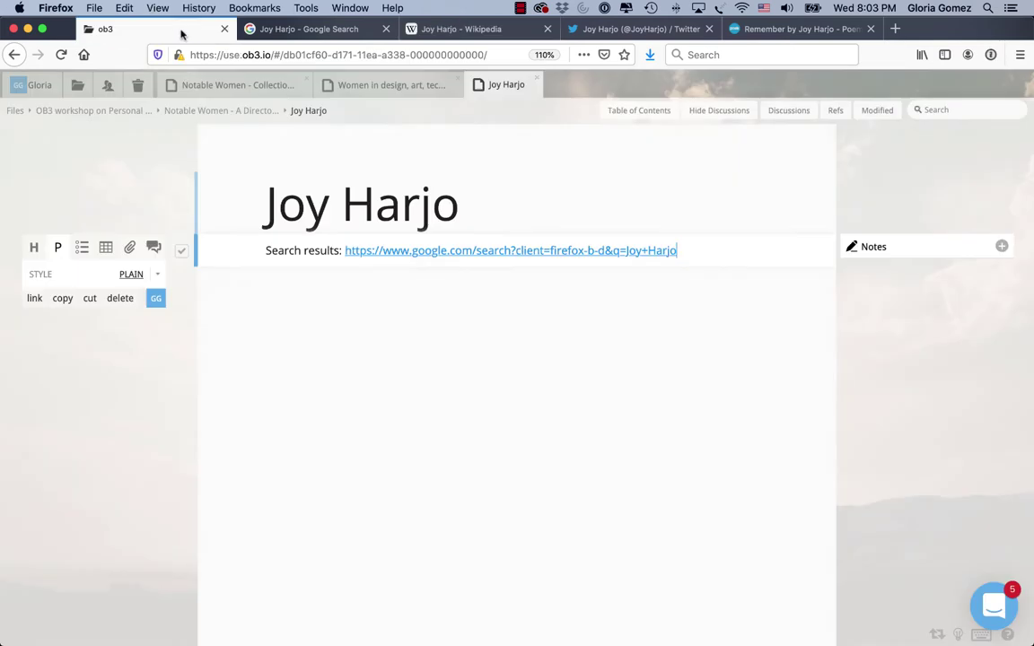
click(278, 281)
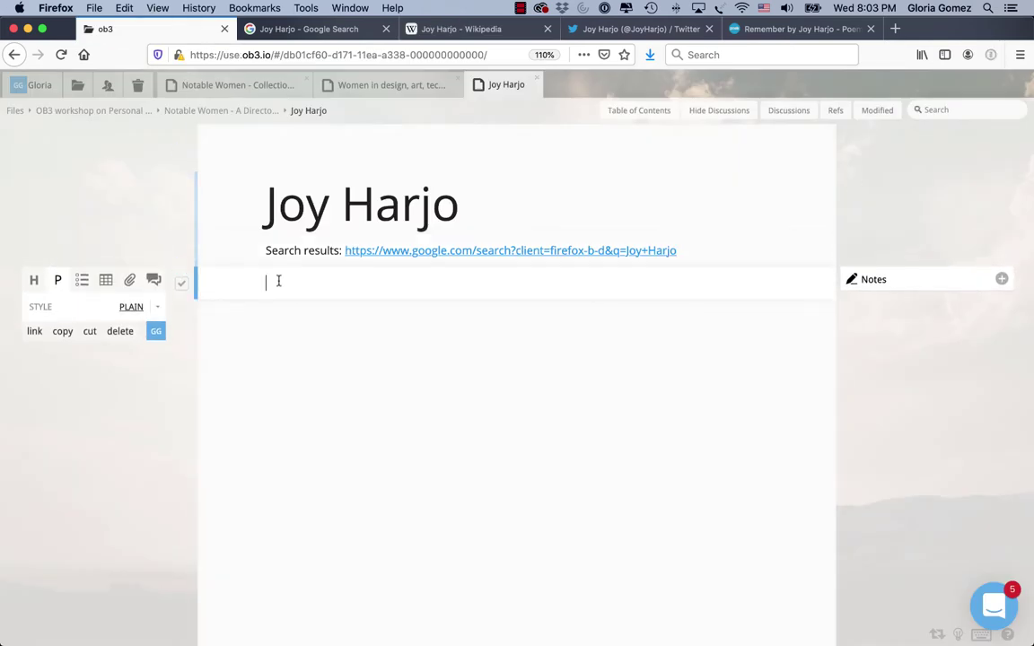
key(super+v)
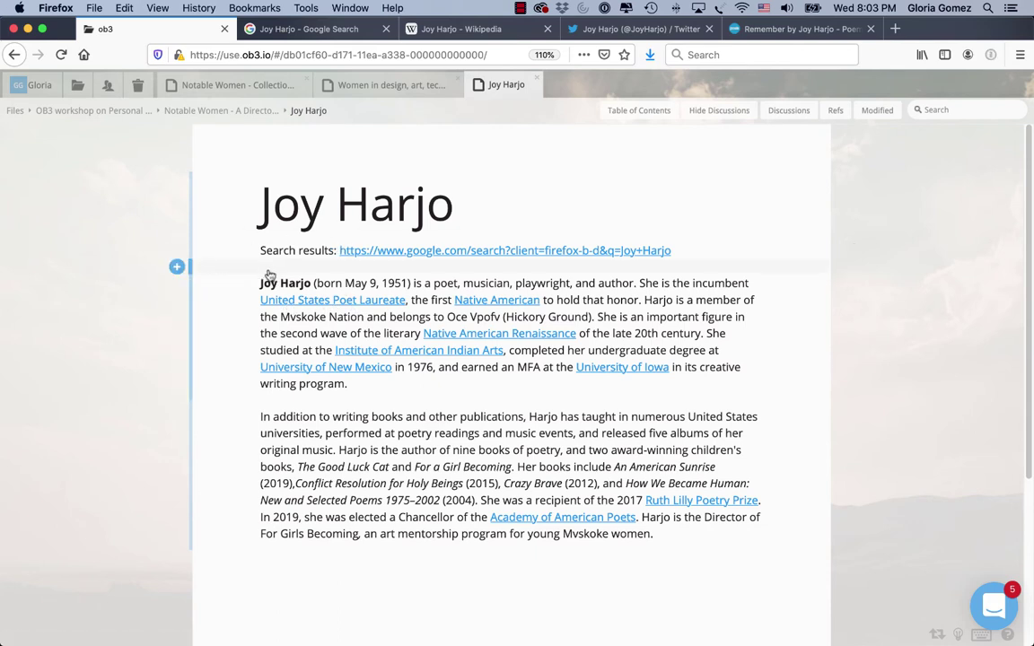
click(280, 561)
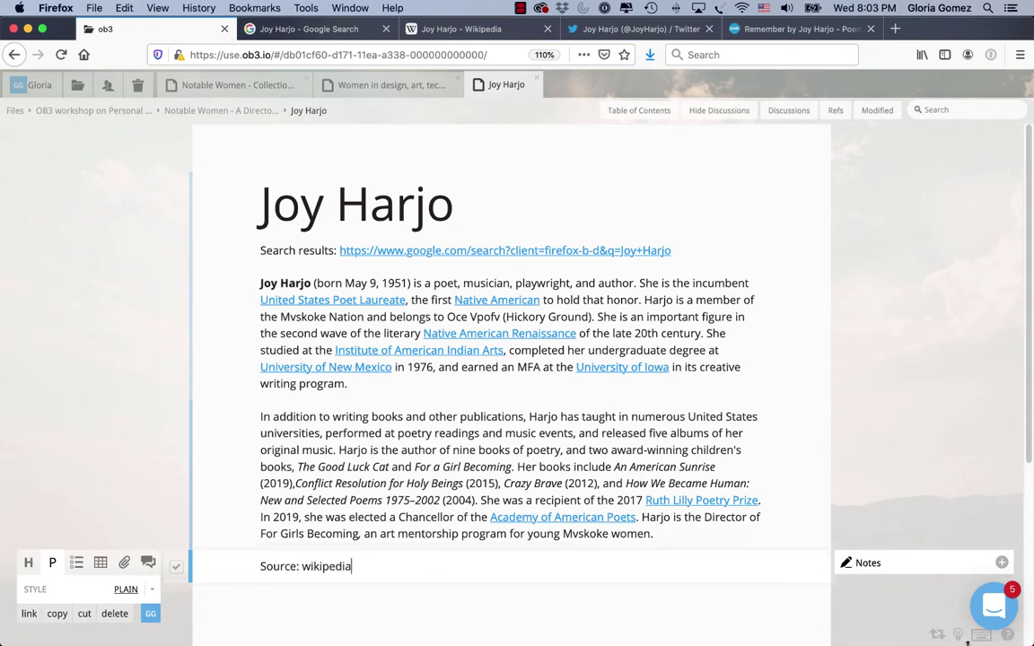
click(302, 566)
key(Delete)
text(W)
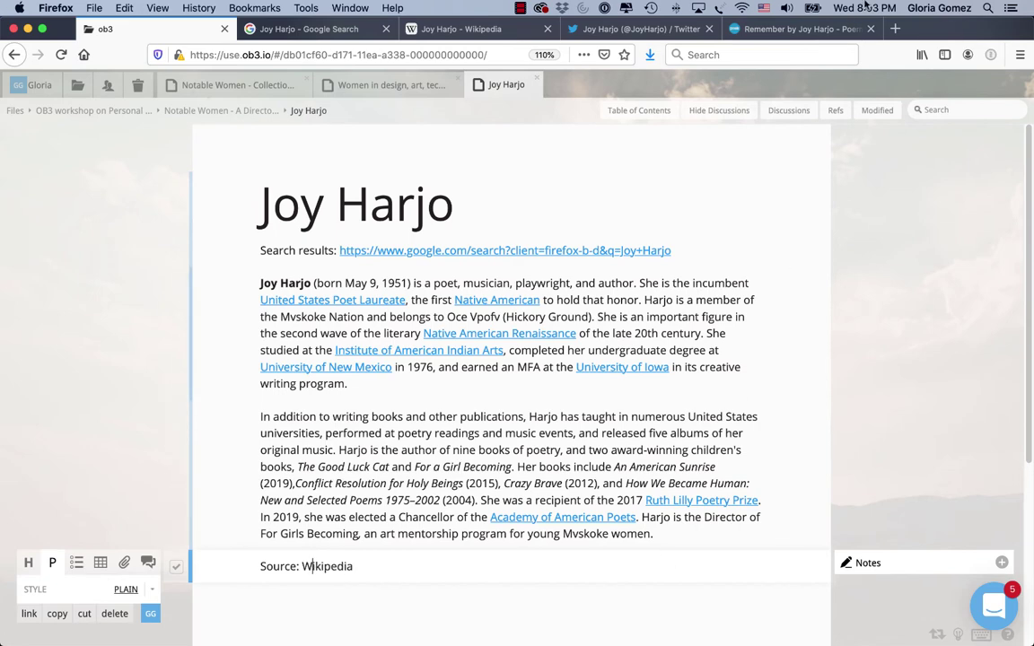
click(427, 25)
click(405, 59)
key(cmd+c)
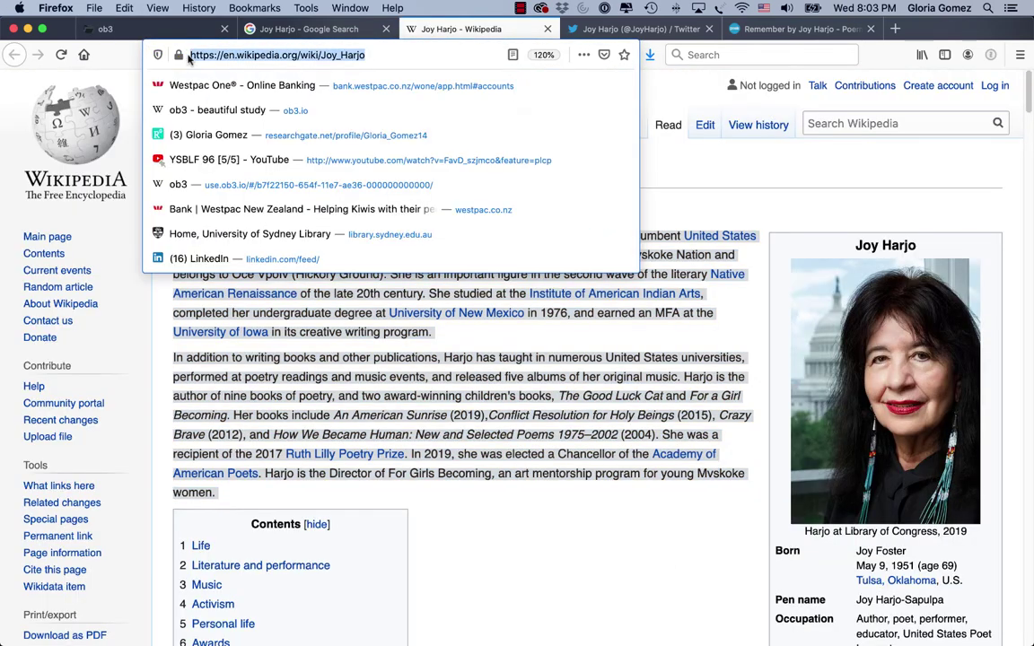
click(125, 28)
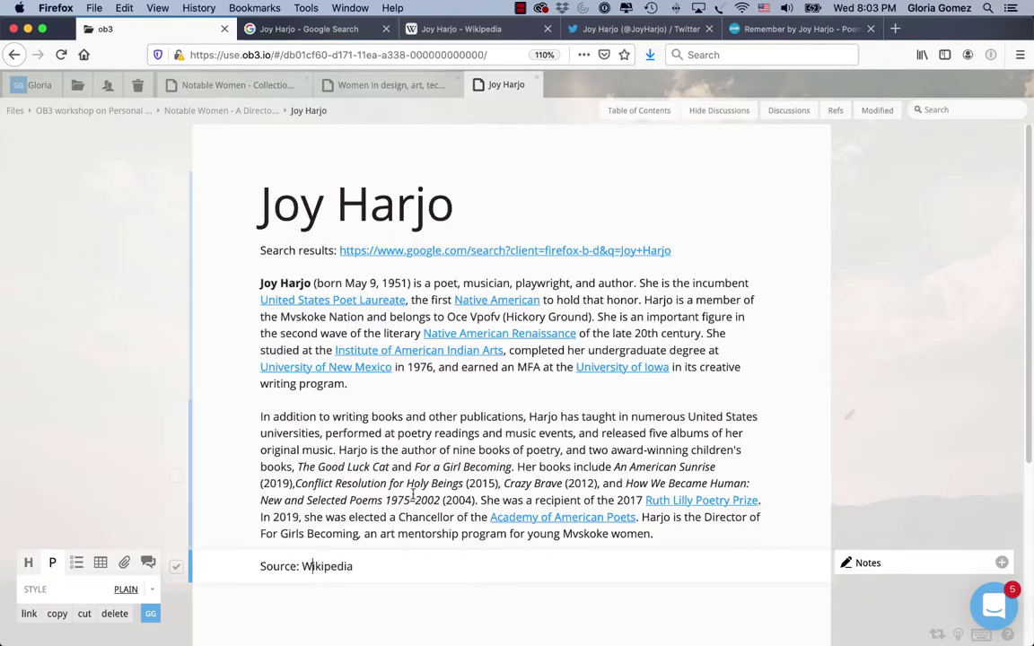
key(cmd+v)
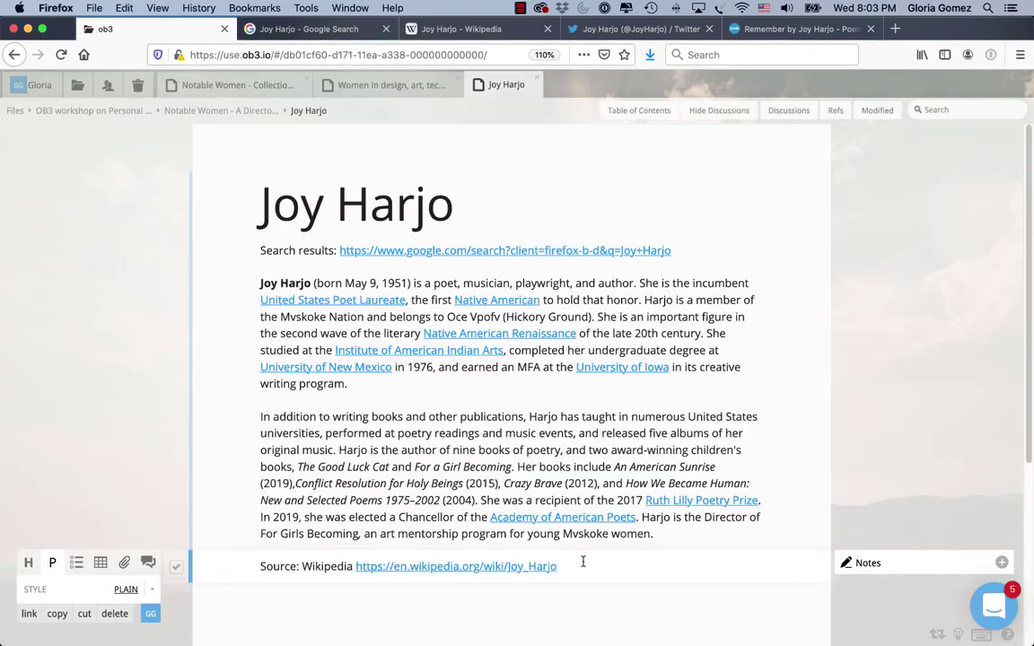
Embed Joy Harjo's tweet "How trees make rain - Learning from Nature" below the source line using its copied tweet link.
key(Return)
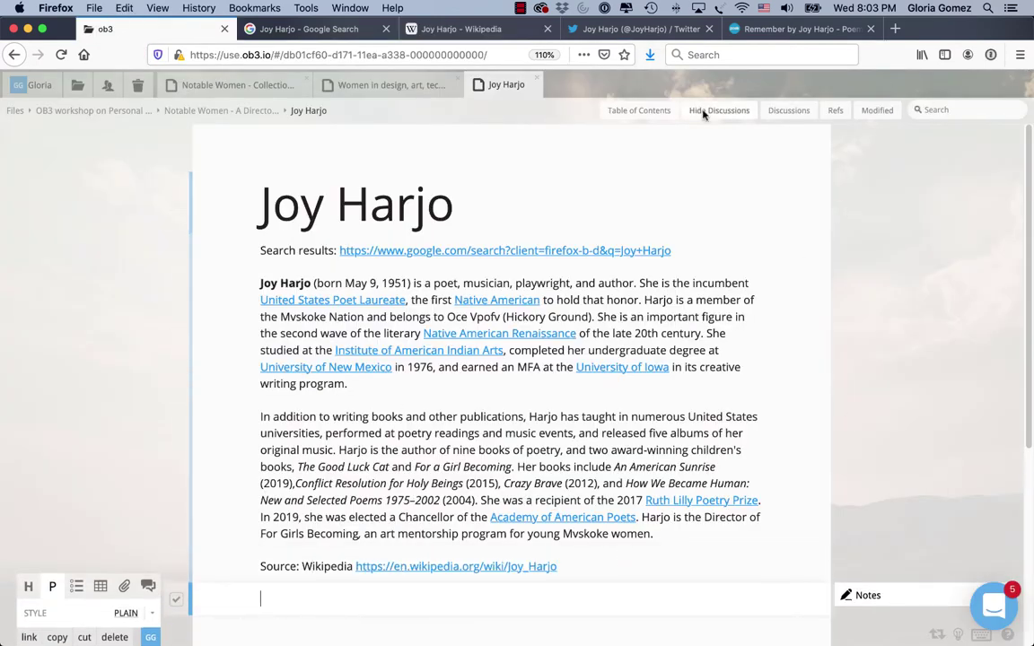
click(597, 32)
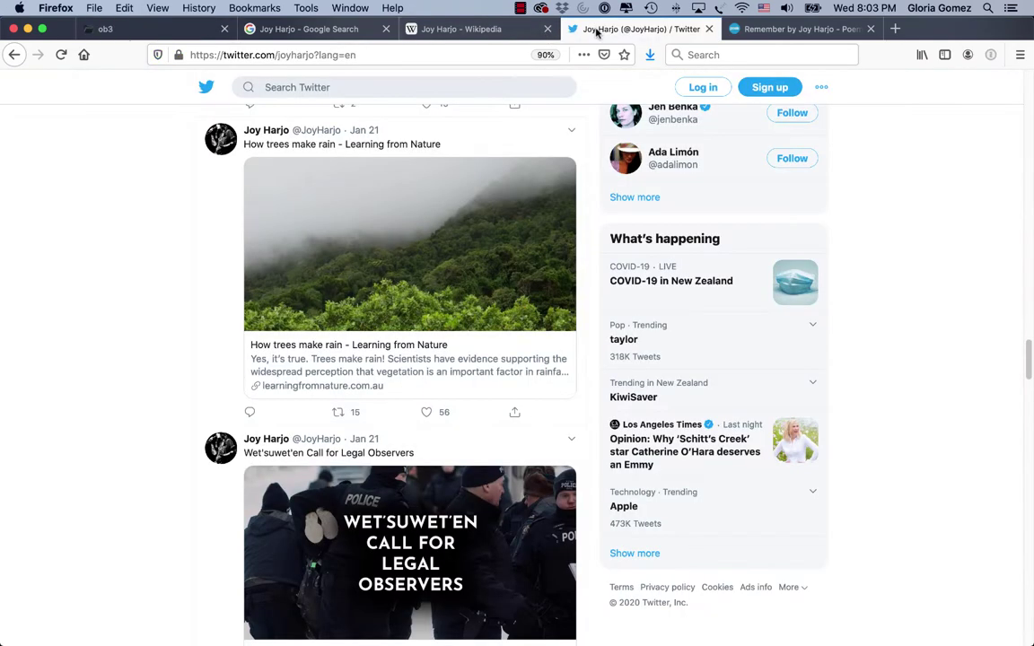
click(514, 414)
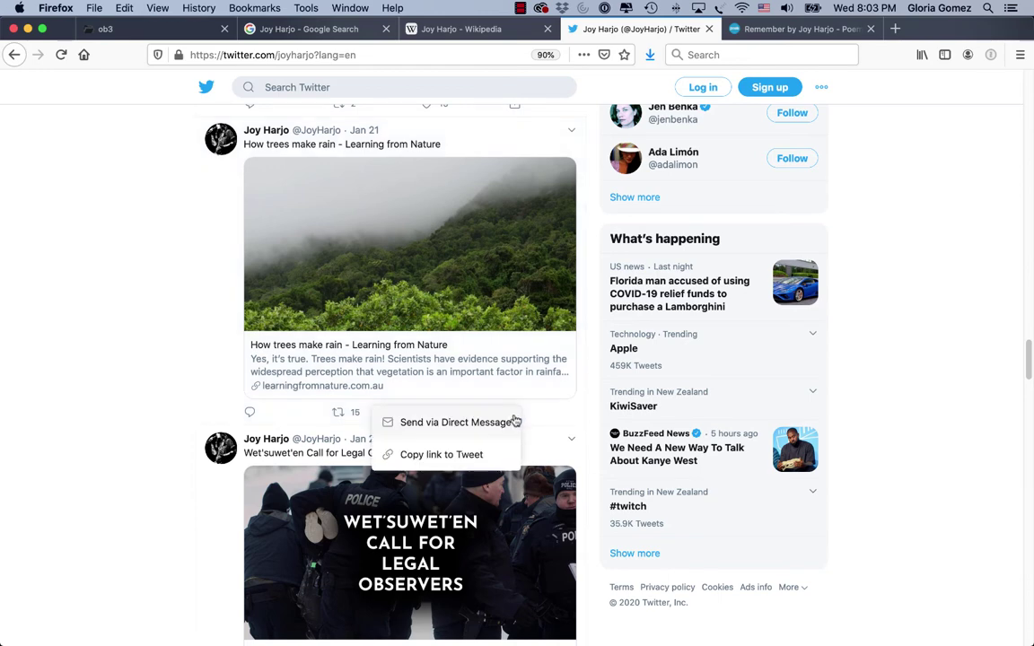
click(464, 457)
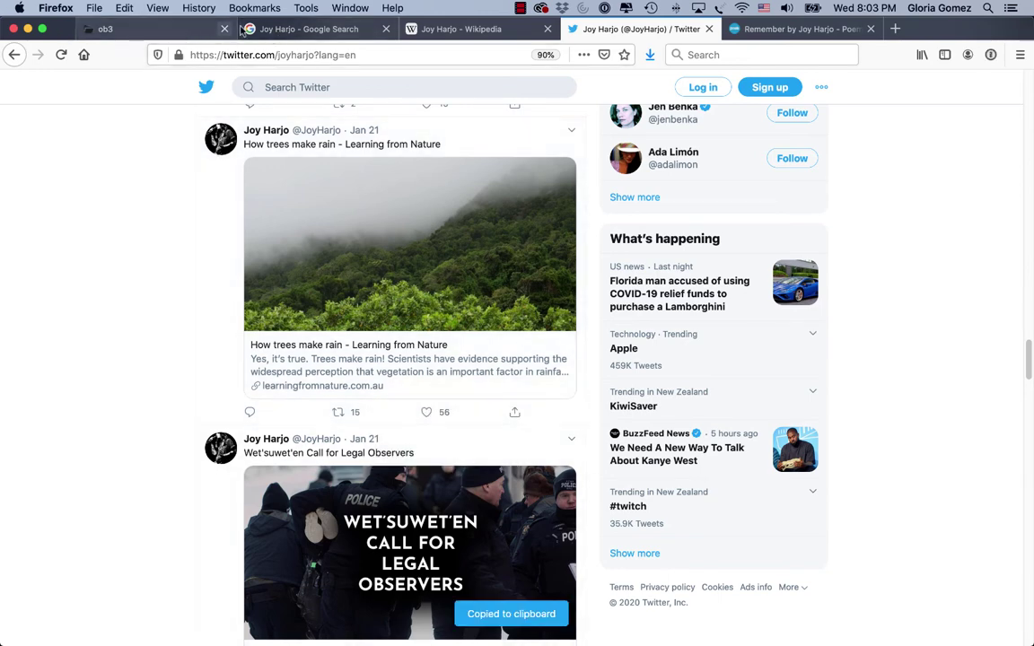
click(189, 34)
scroll(337, 553, down, 3)
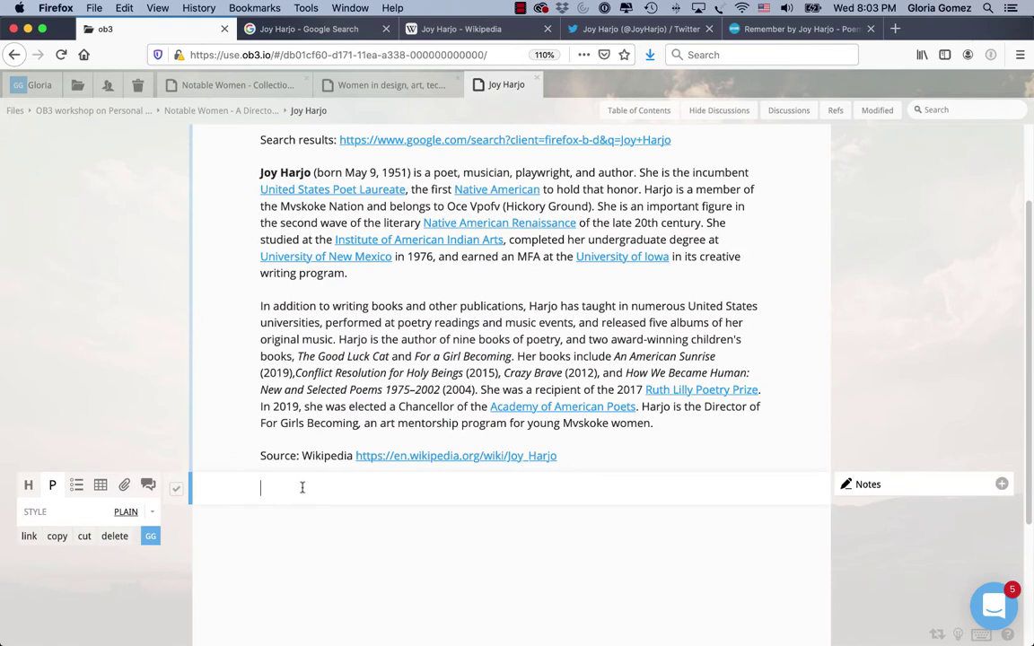
key(super+v)
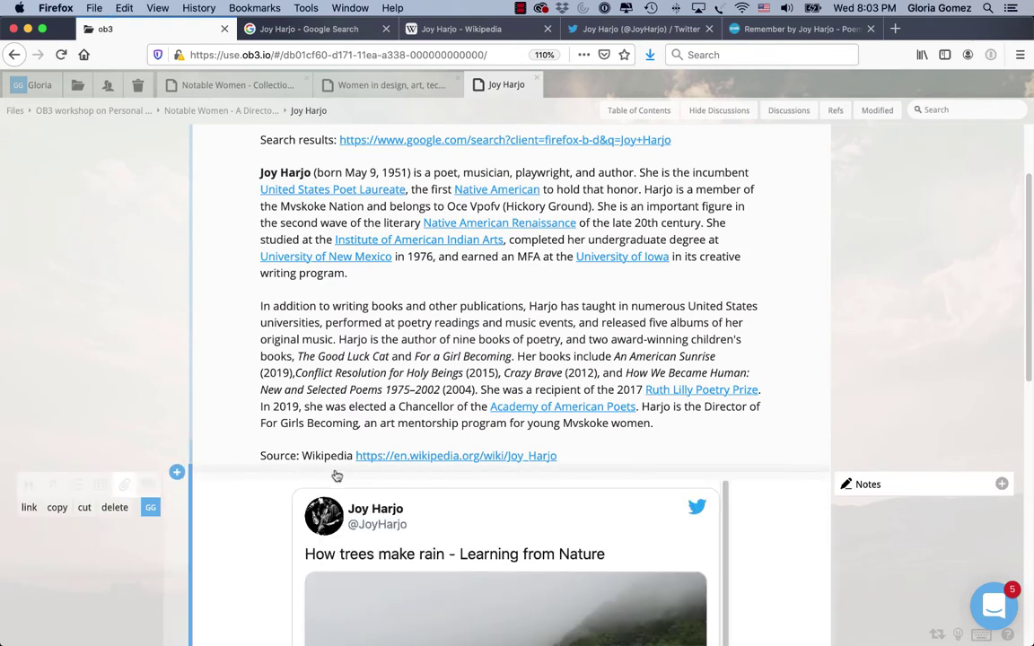
scroll(563, 473, down, 5)
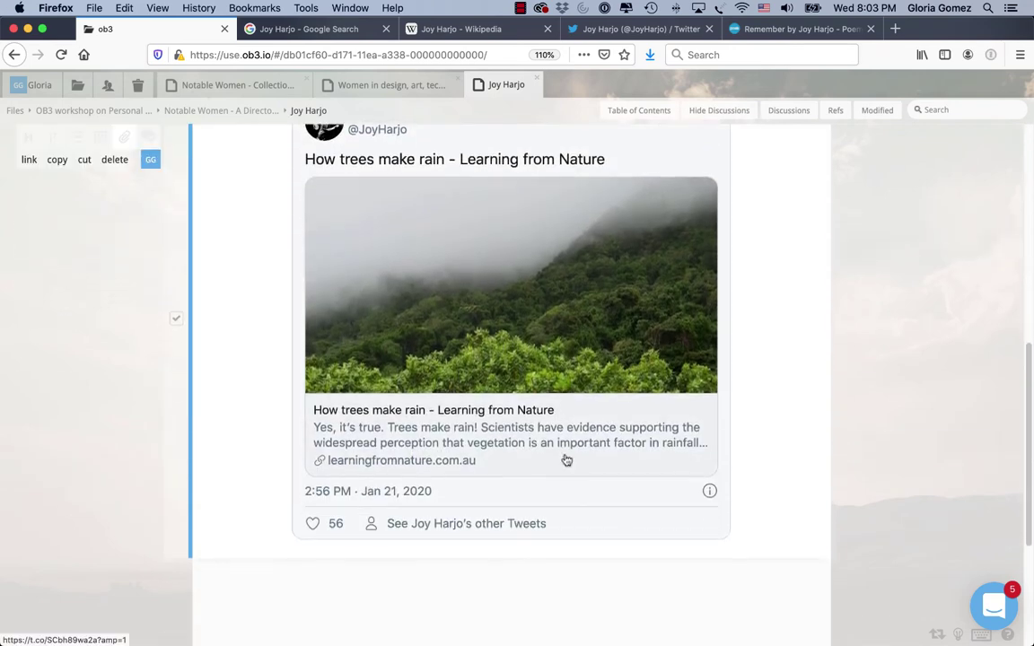
Copy the poem title "Remember" from the poets.org page and add it below the tweet as a Heading 1.
click(770, 30)
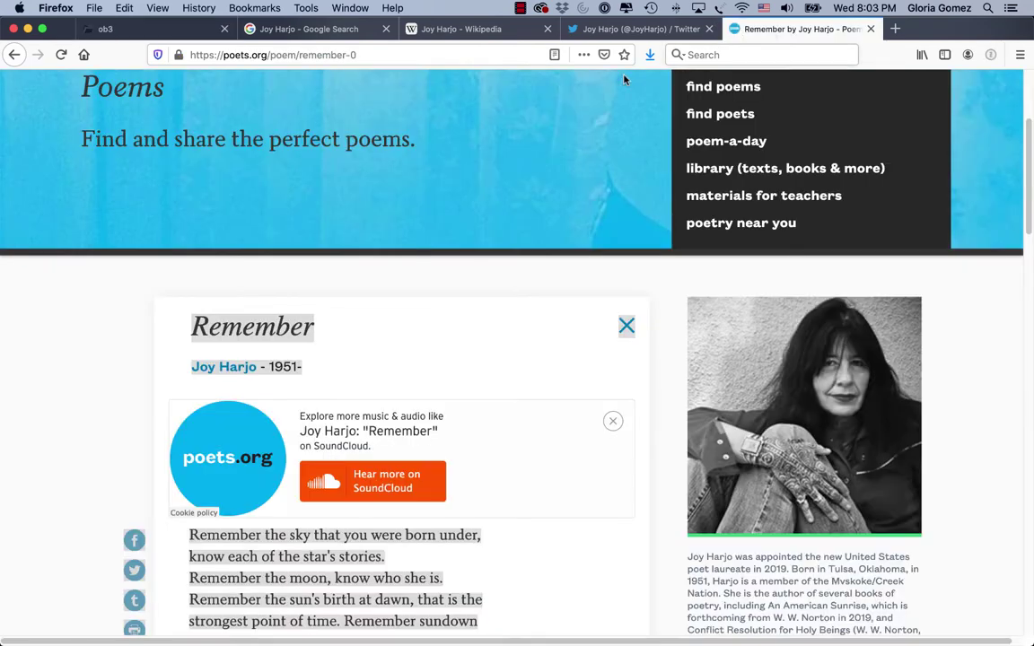
click(360, 350)
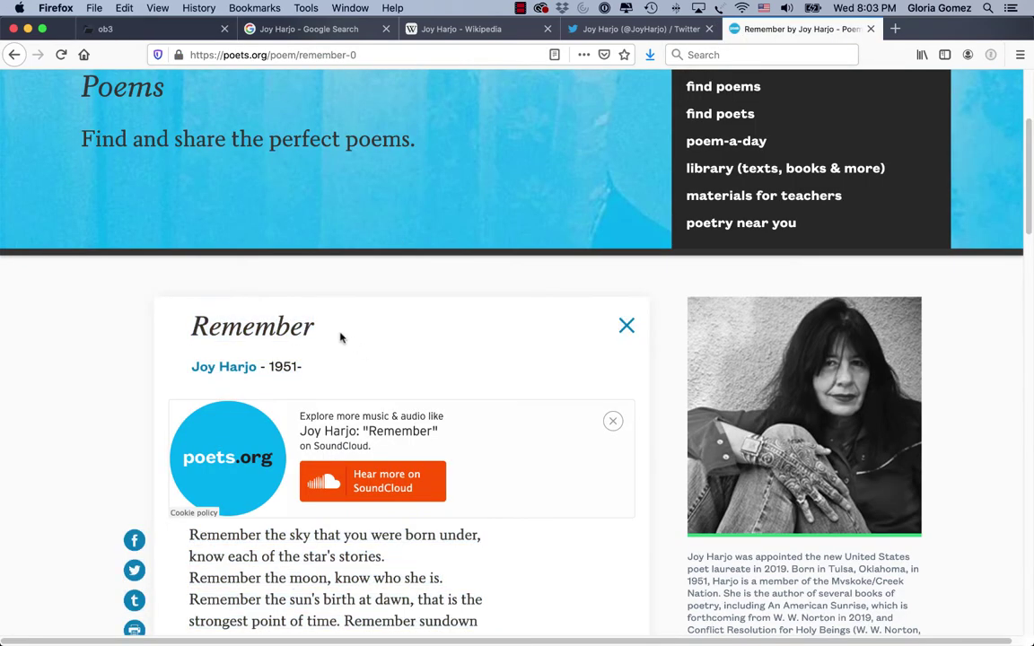
drag(316, 328, 196, 328)
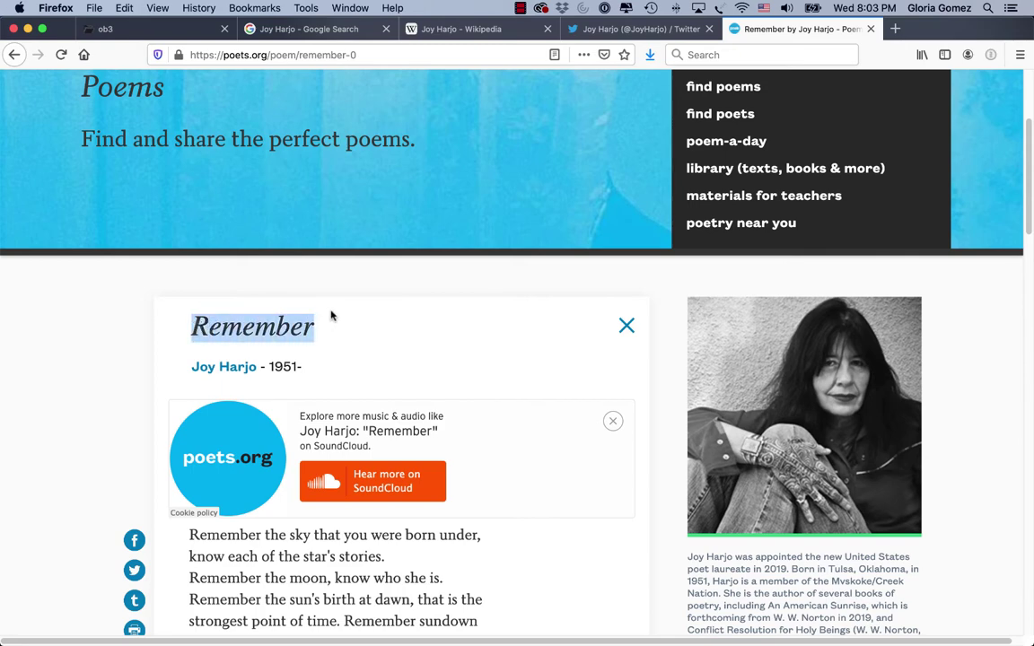
key(super+c)
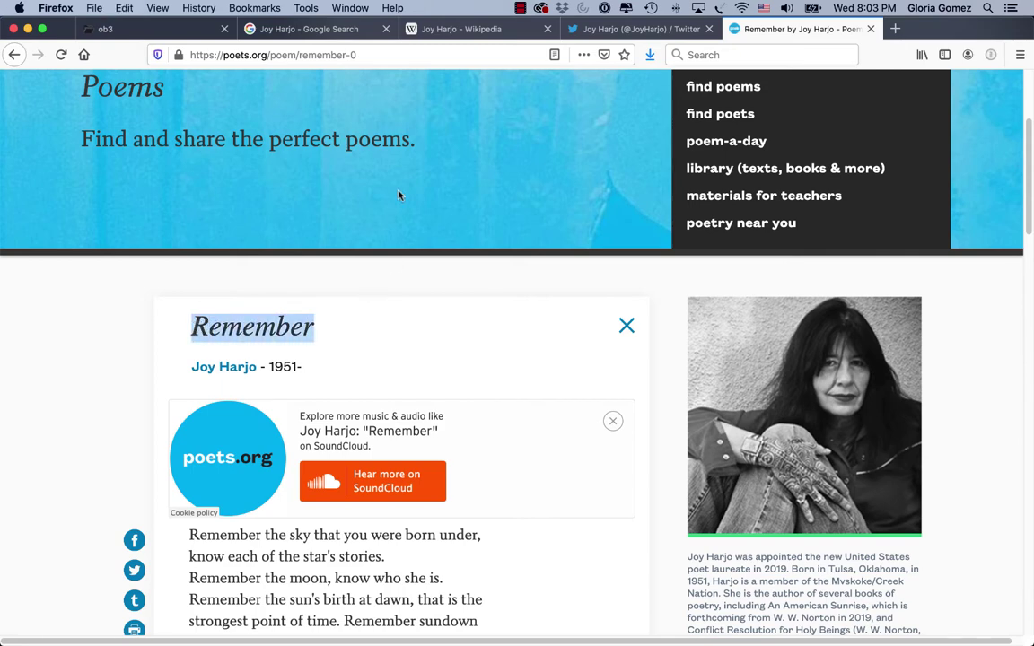
click(177, 28)
scroll(321, 588, down, 5)
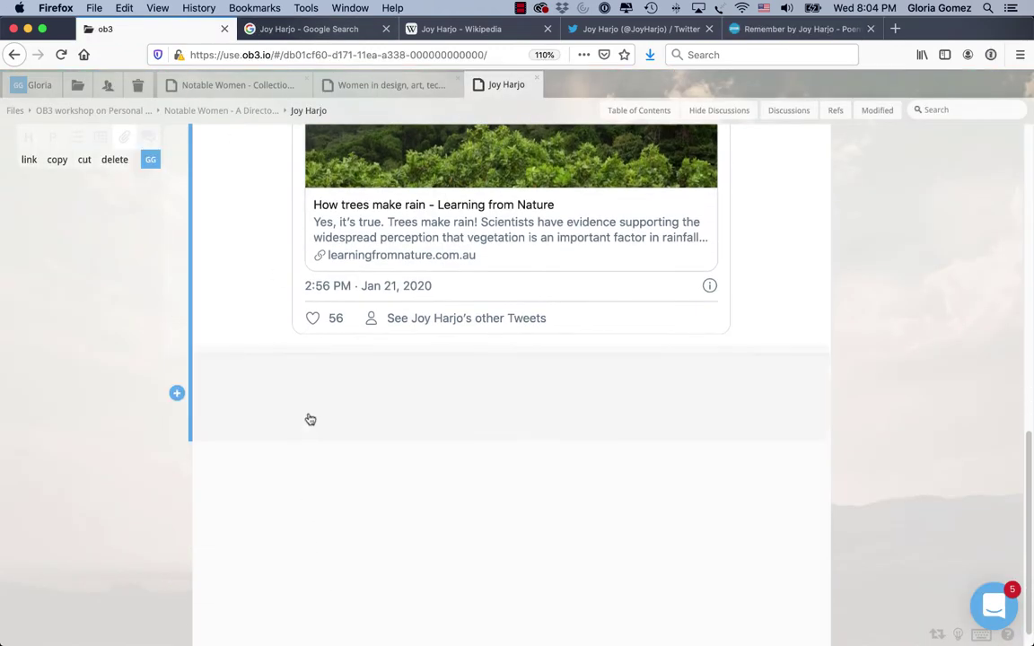
click(304, 370)
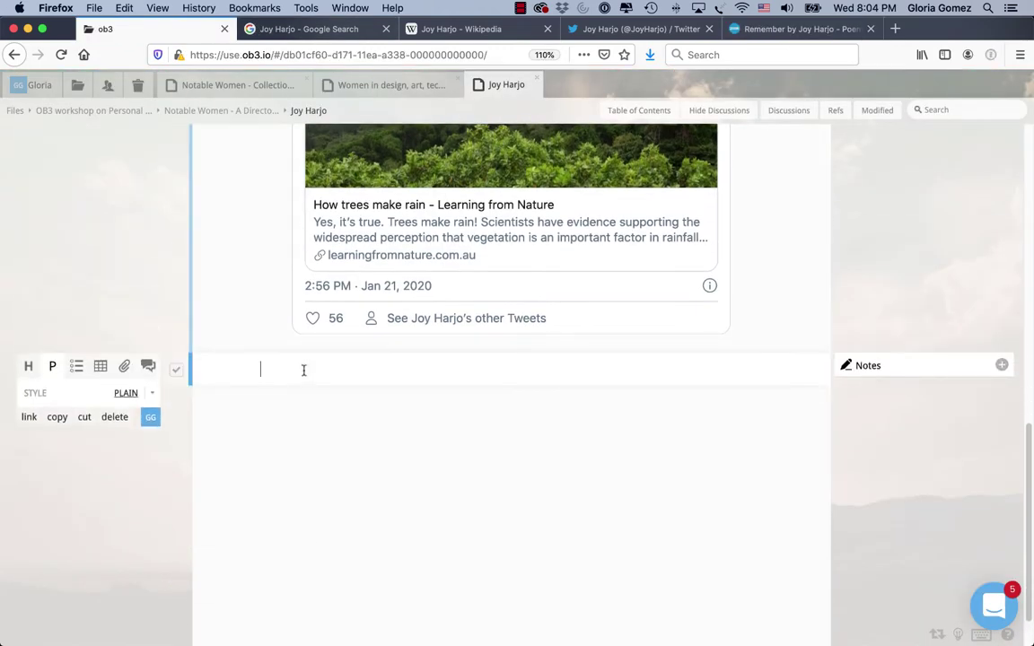
key(super+v)
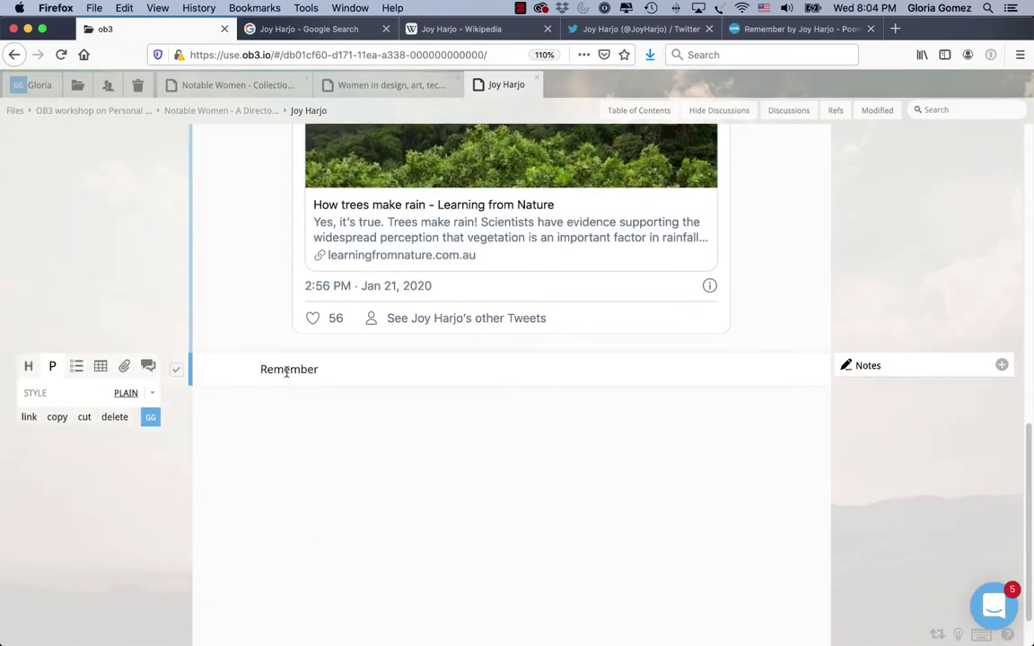
click(29, 368)
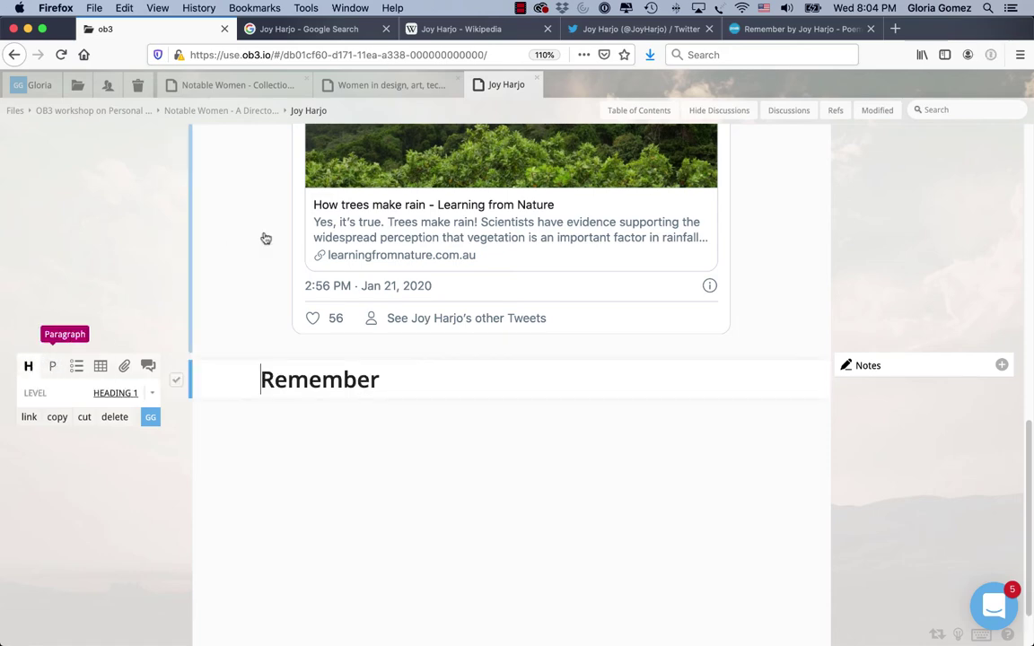
Copy the full poem text from the poets.org page in reader view and paste it under the "Remember" heading.
click(753, 33)
click(554, 54)
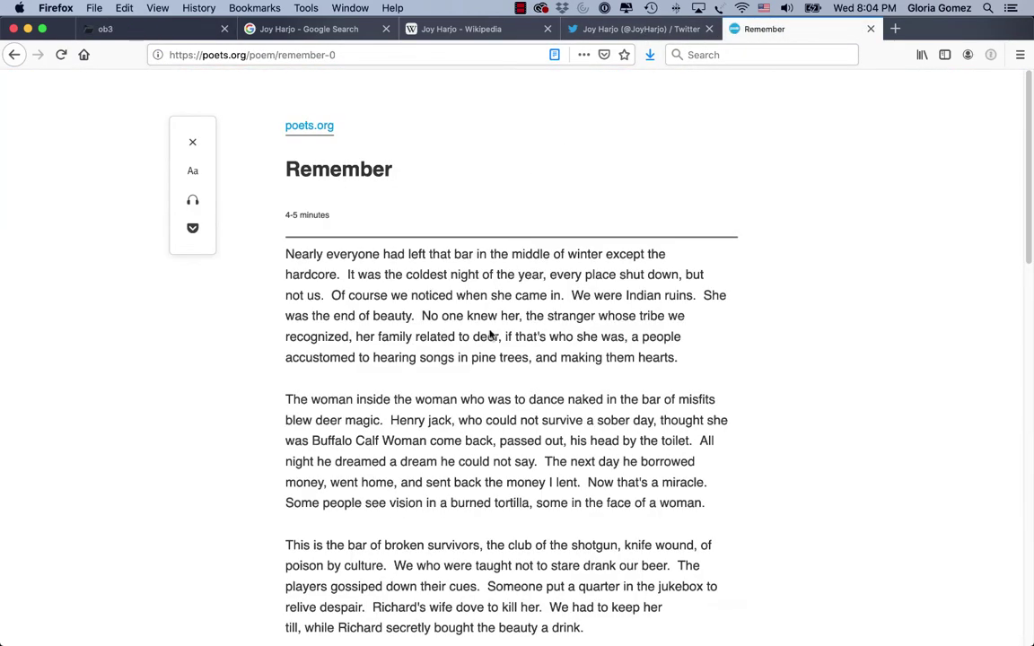
scroll(490, 334, down, 15)
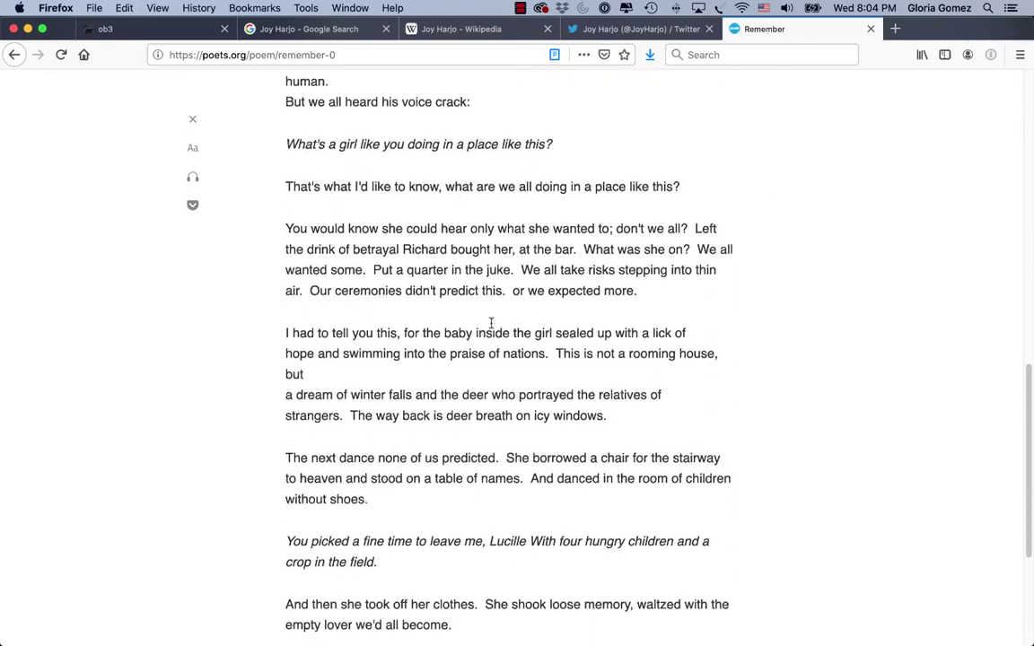
scroll(490, 323, down, 5)
drag(562, 561, 285, 193)
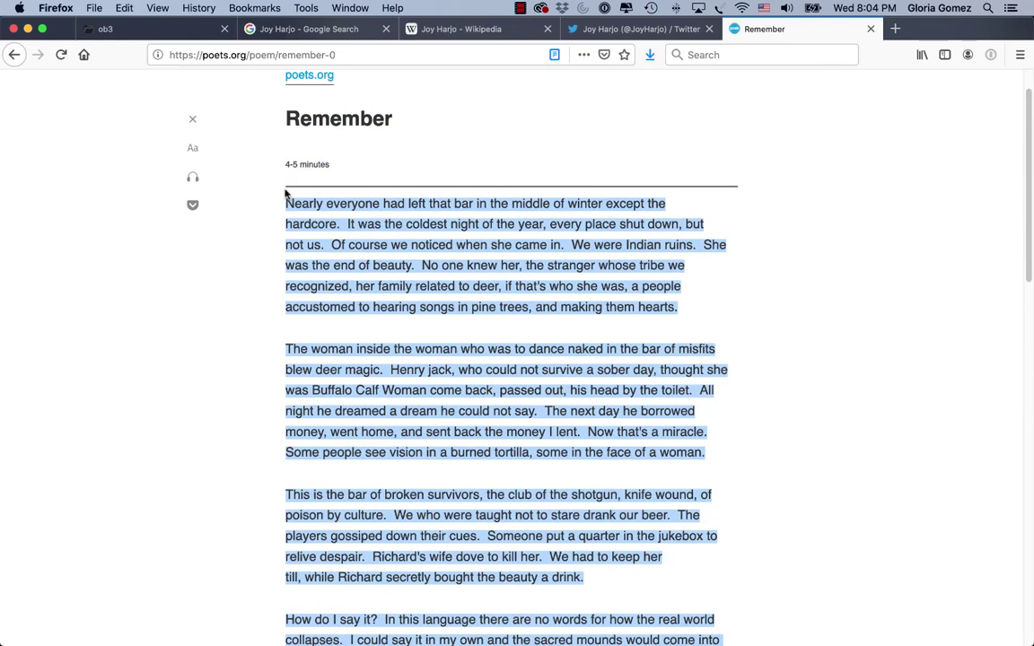
click(143, 28)
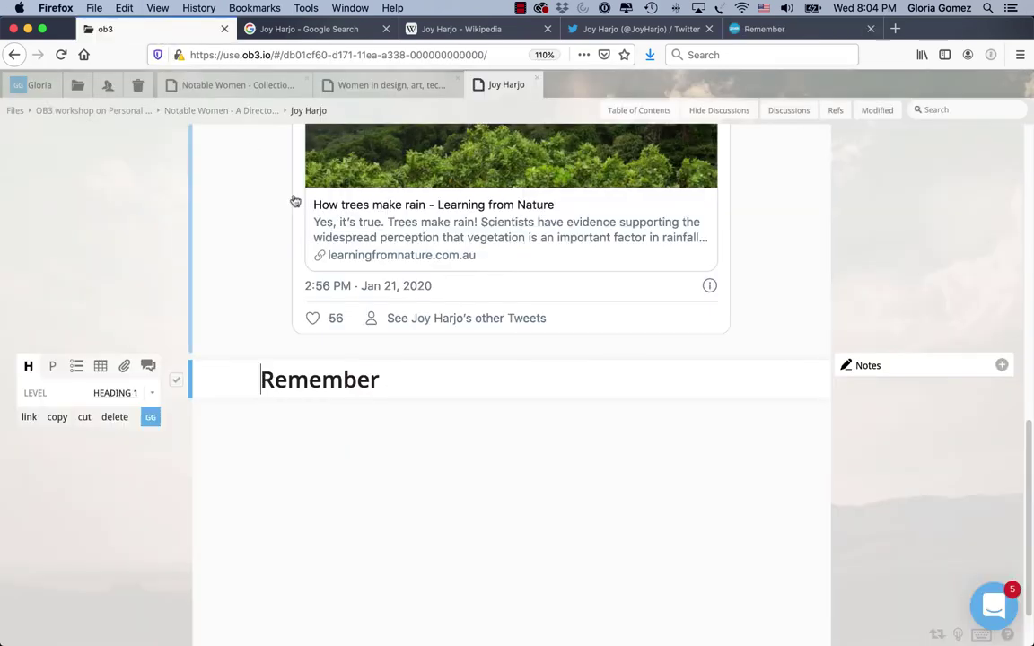
click(322, 419)
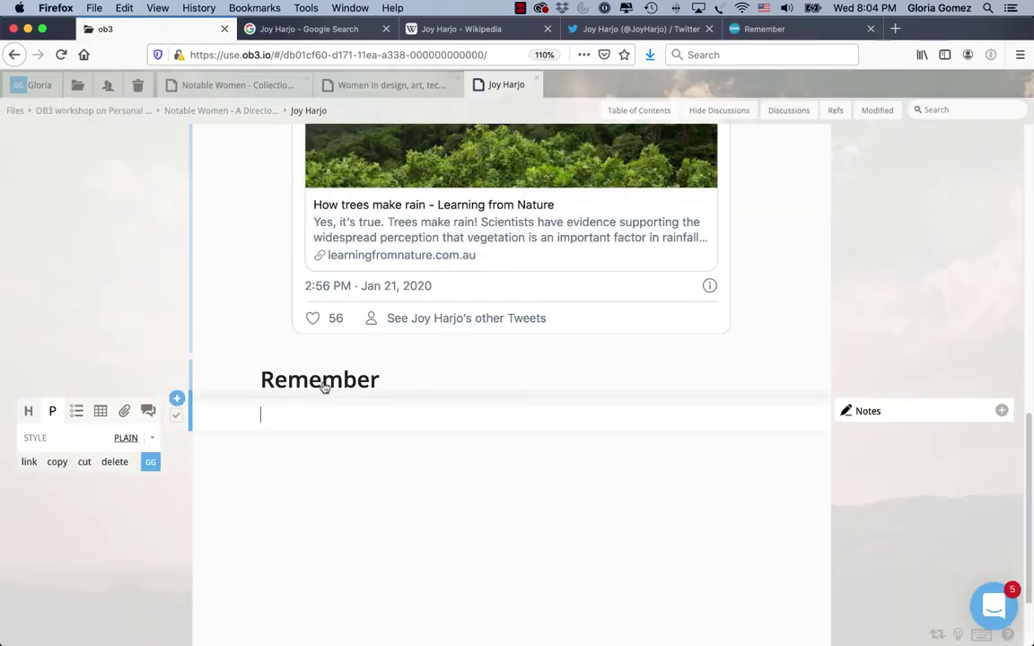
key(ctrl+v)
click(762, 28)
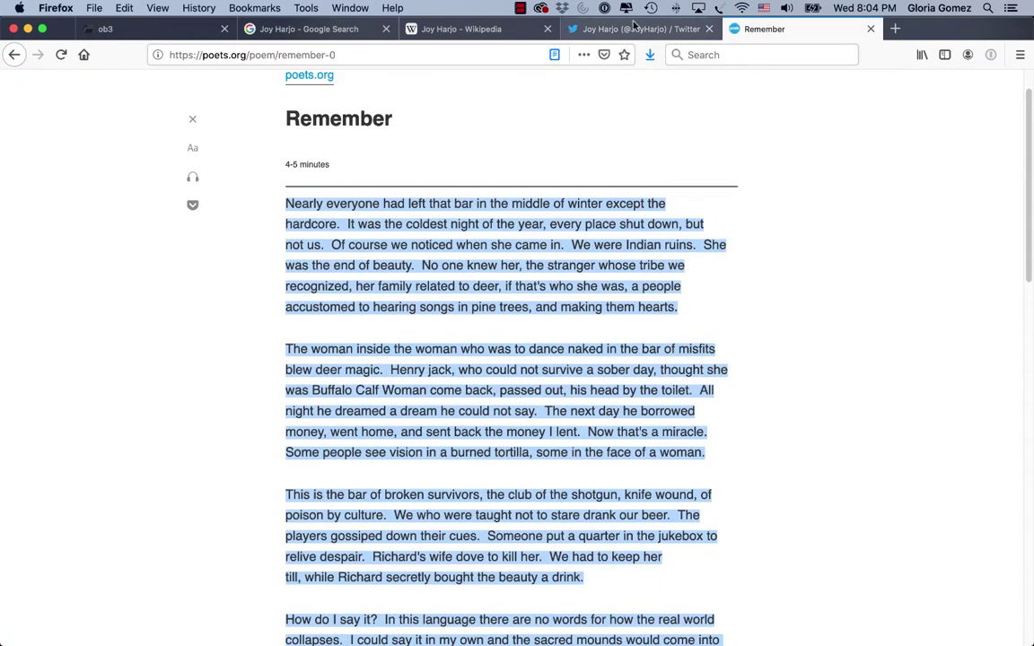
click(379, 52)
key(super+c)
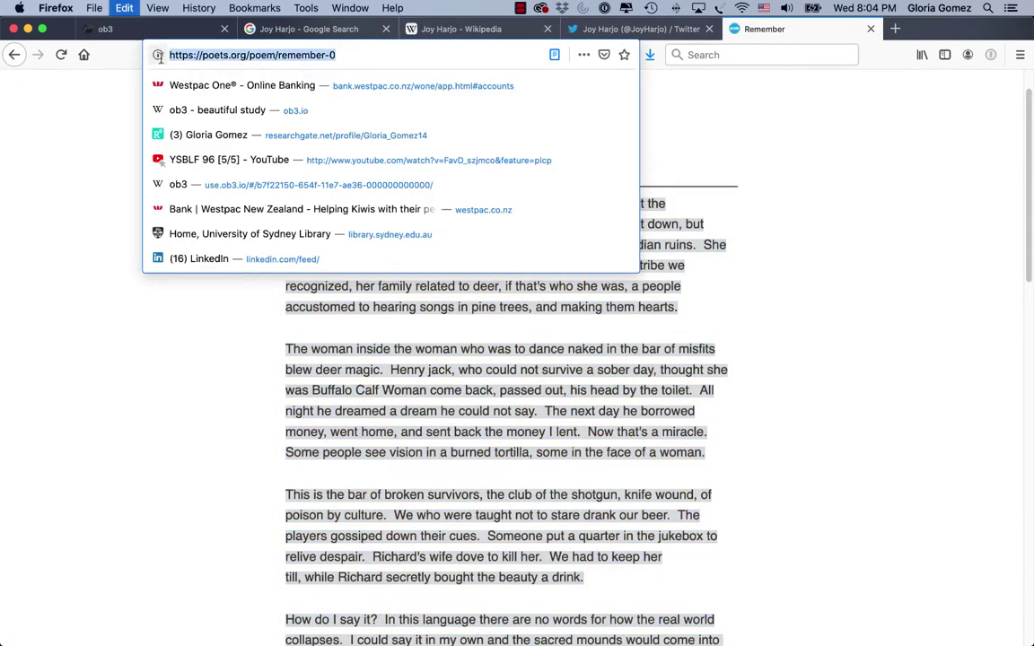
click(105, 29)
scroll(322, 457, up, 15)
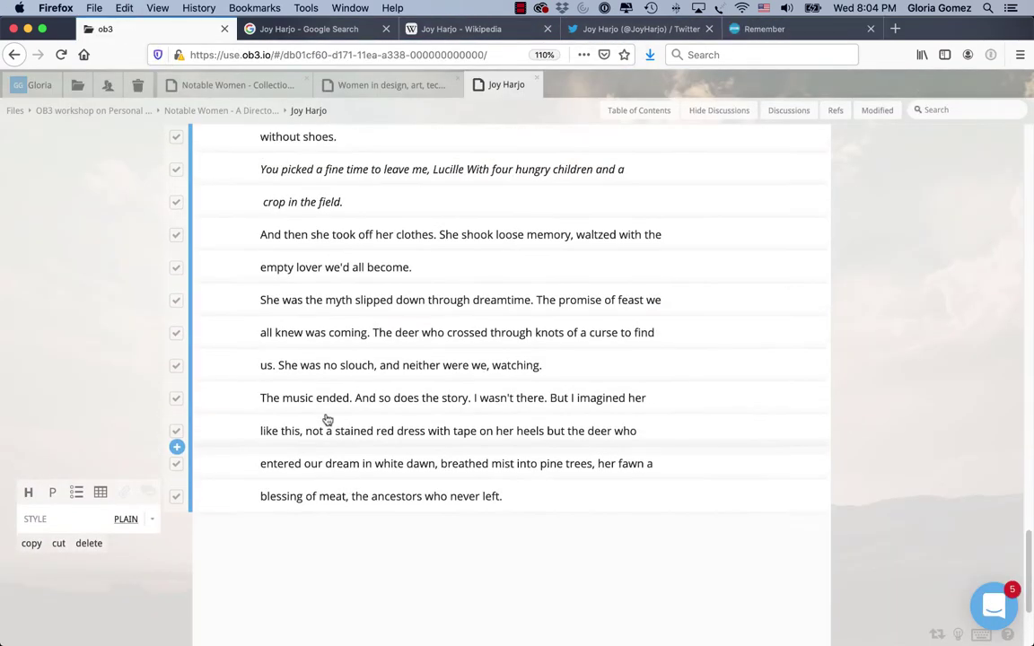
scroll(327, 415, up, 10)
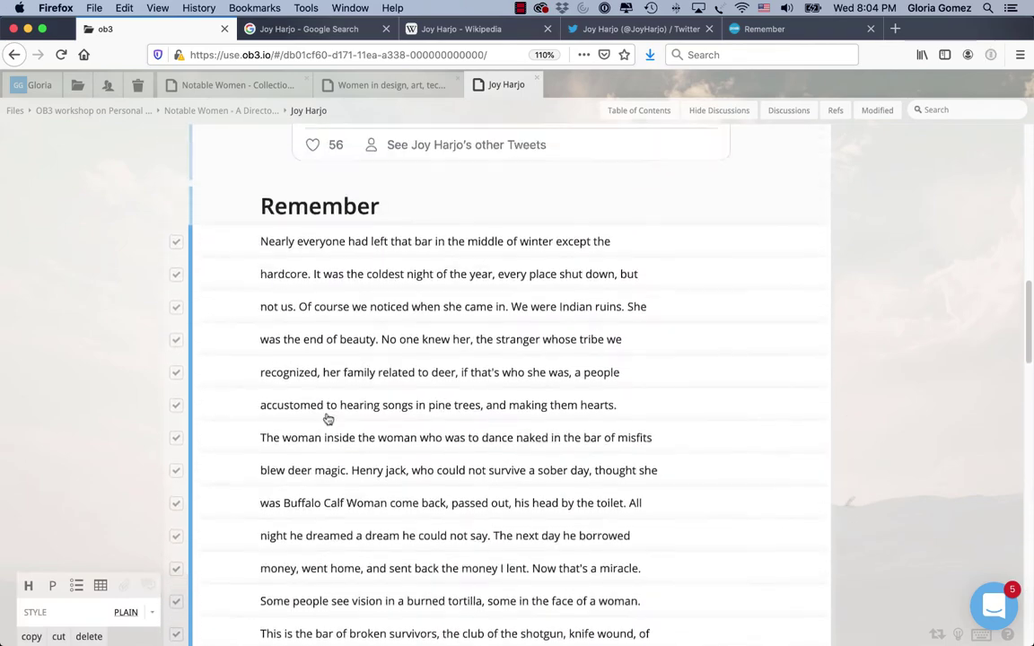
click(313, 557)
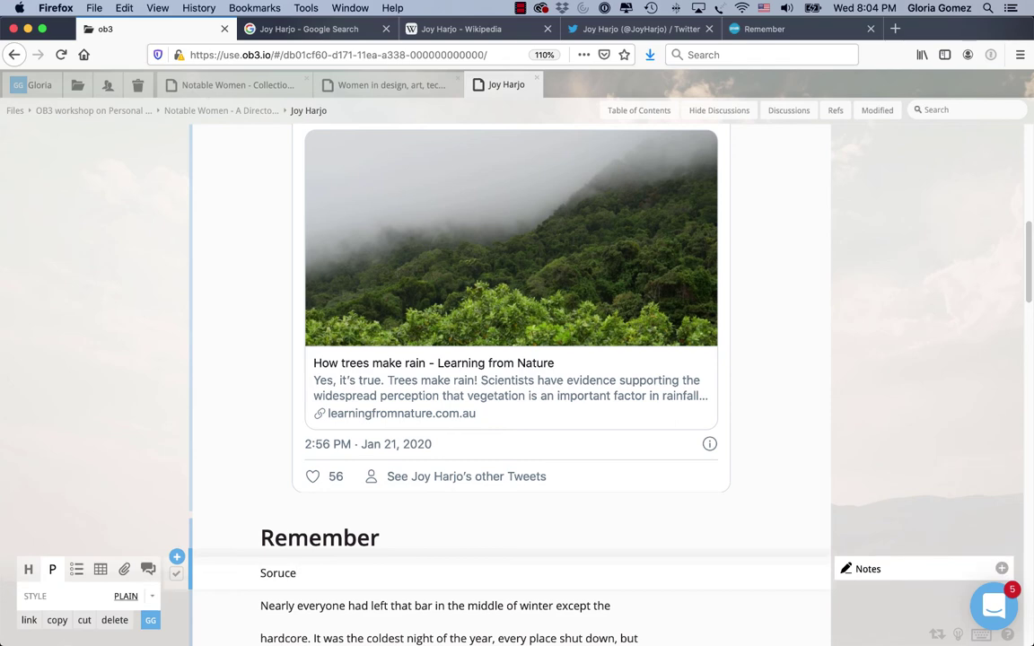
text(Source:)
key(cmd+v)
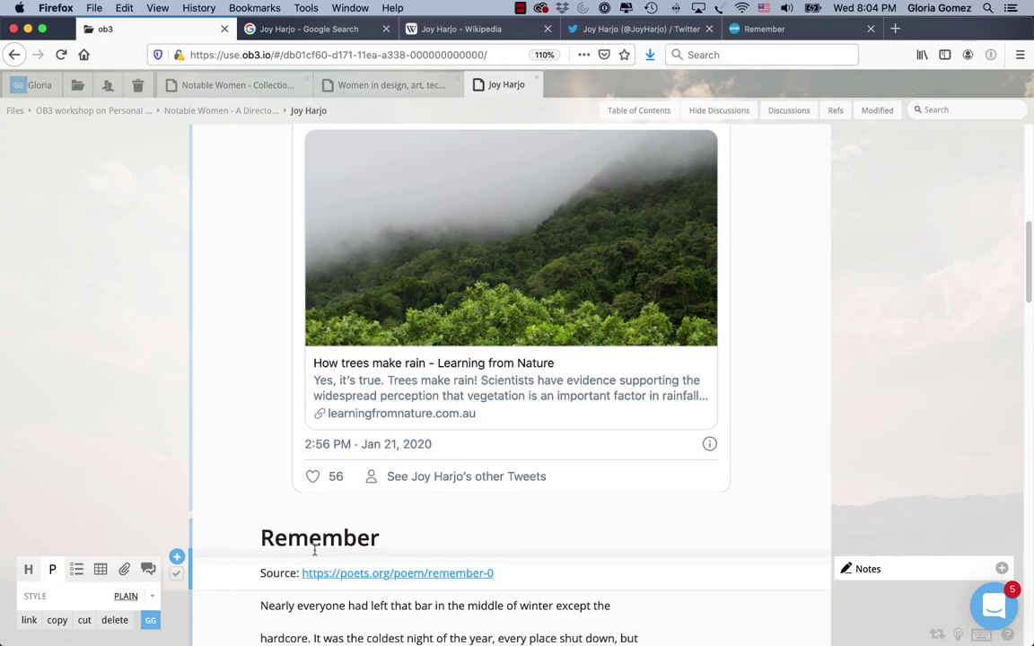
Leave reader view on the poem page and copy the SoundCloud link of the "Remember" recording through its e-mail share option.
click(775, 31)
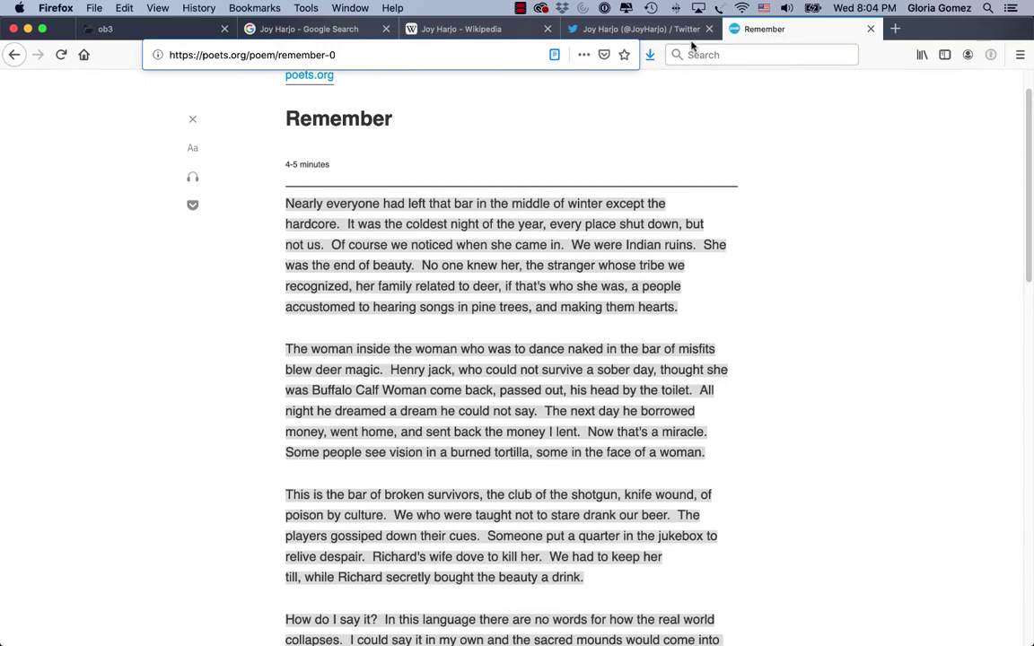
click(554, 55)
scroll(665, 258, down, 5)
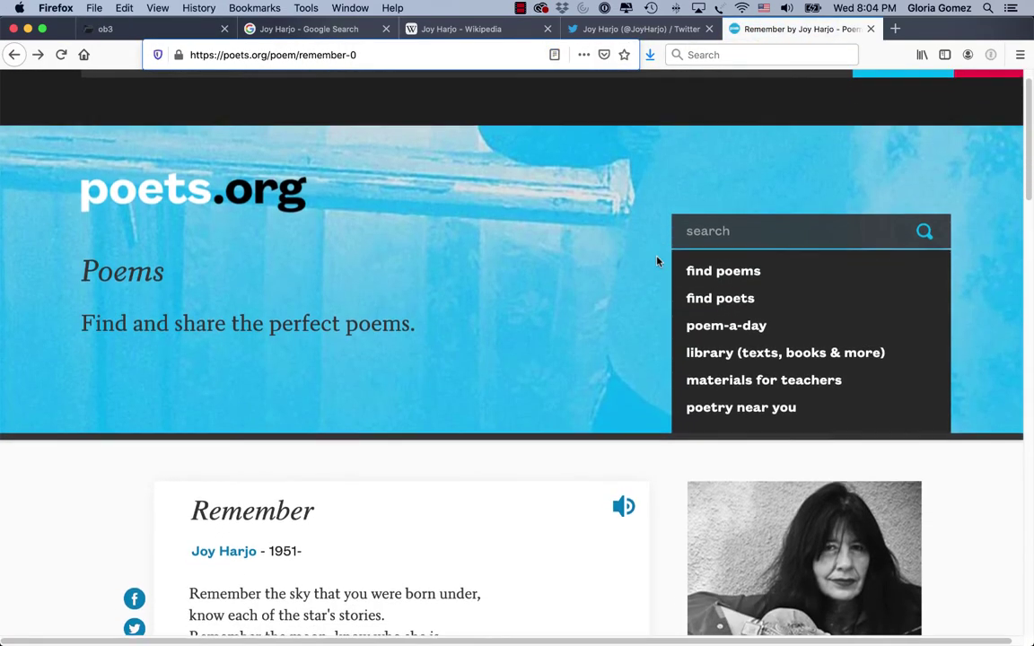
click(622, 304)
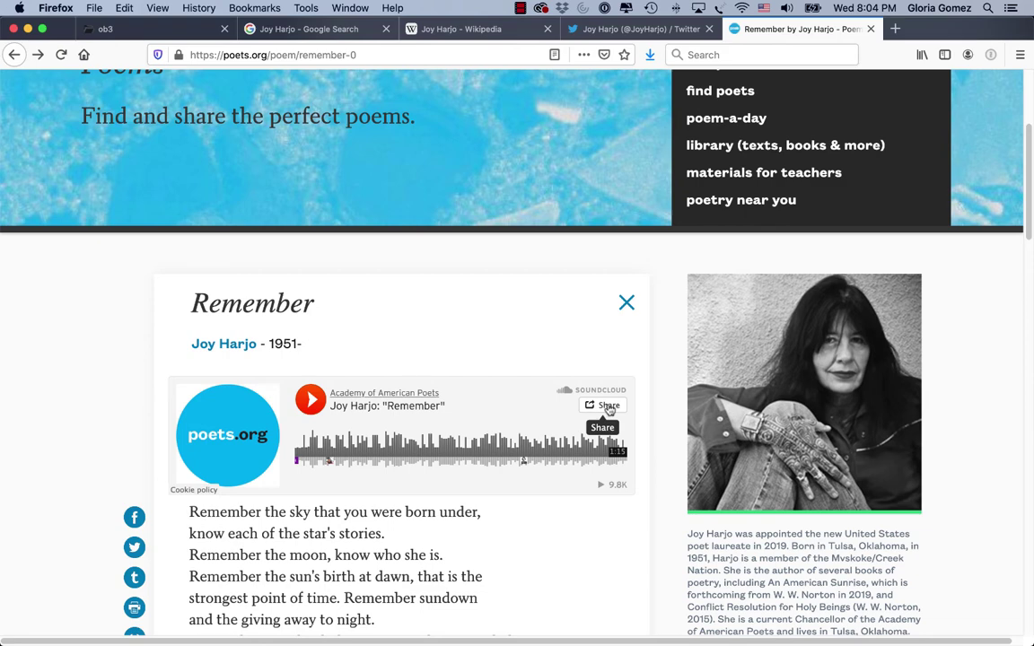
click(609, 406)
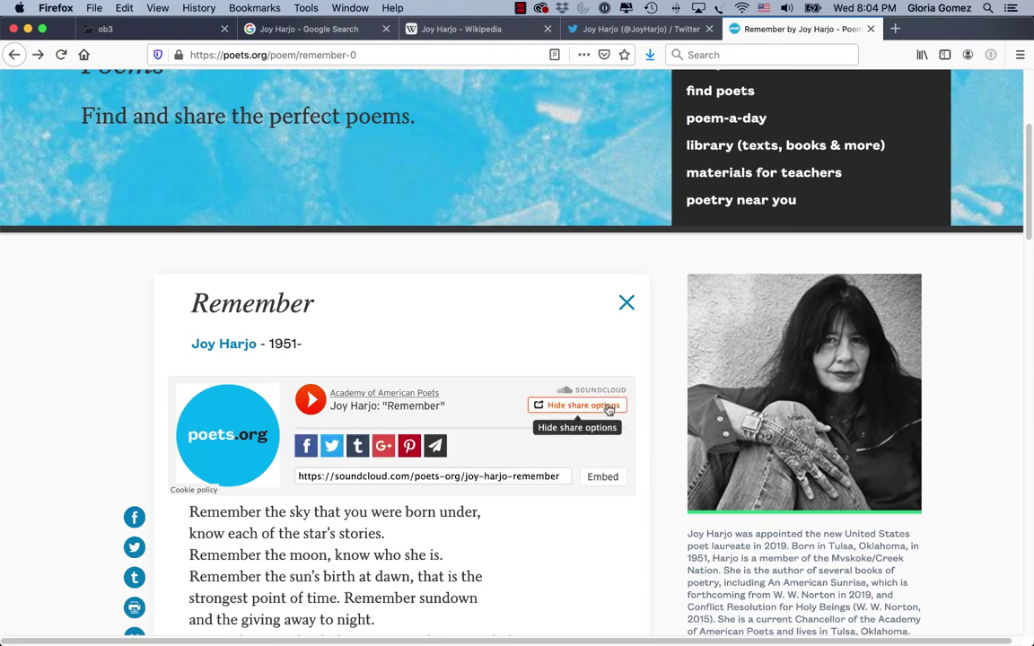
click(434, 447)
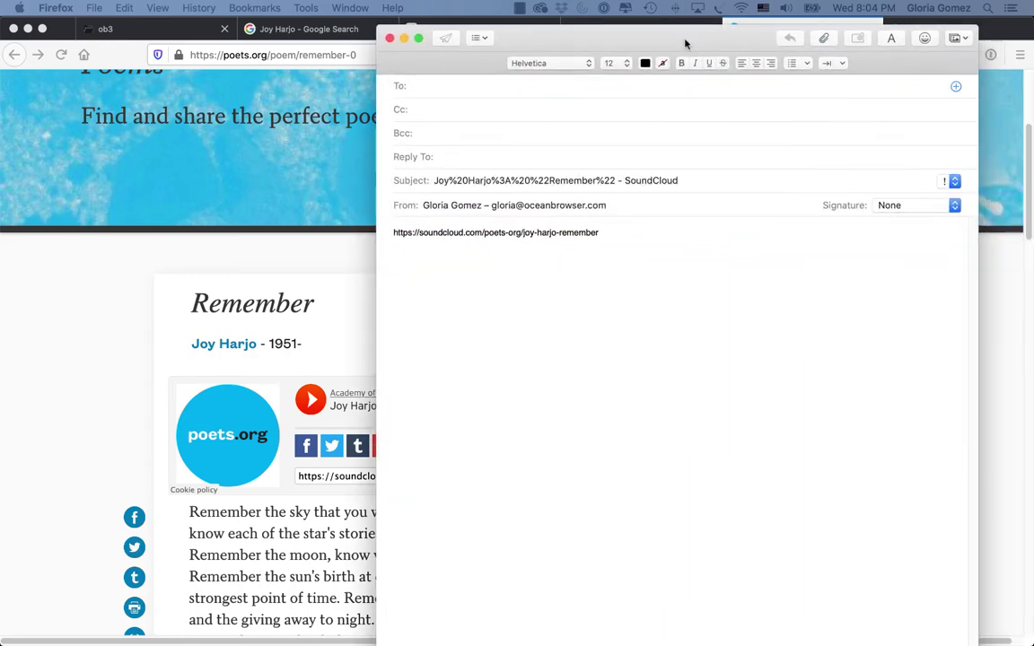
drag(615, 233, 348, 226)
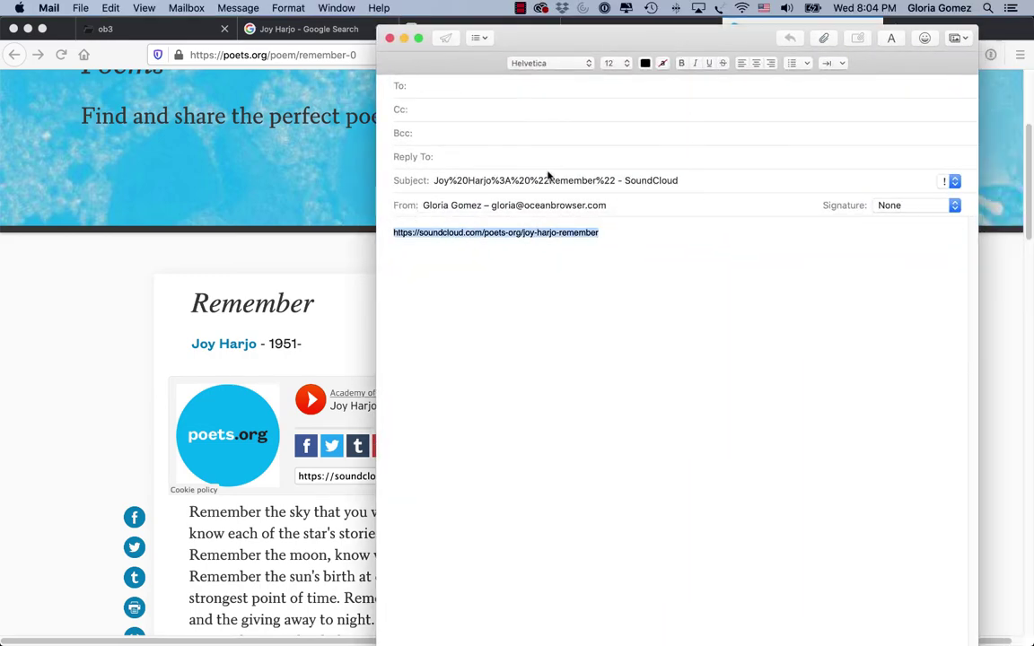
drag(529, 44, 1032, 36)
click(185, 30)
click(185, 30)
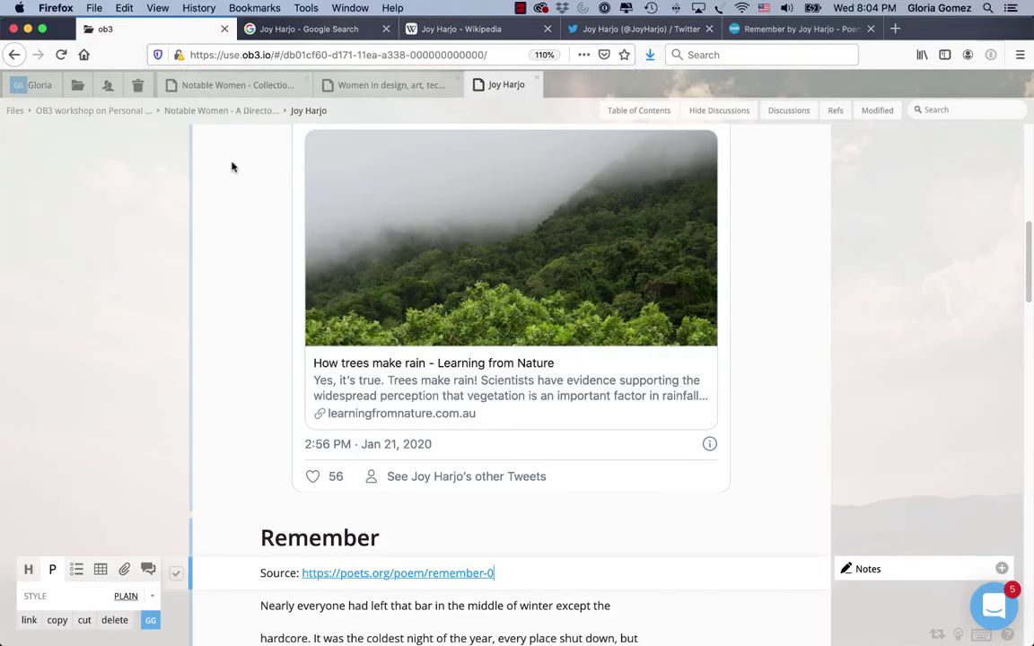
scroll(368, 466, down, 4)
scroll(377, 434, down, 15)
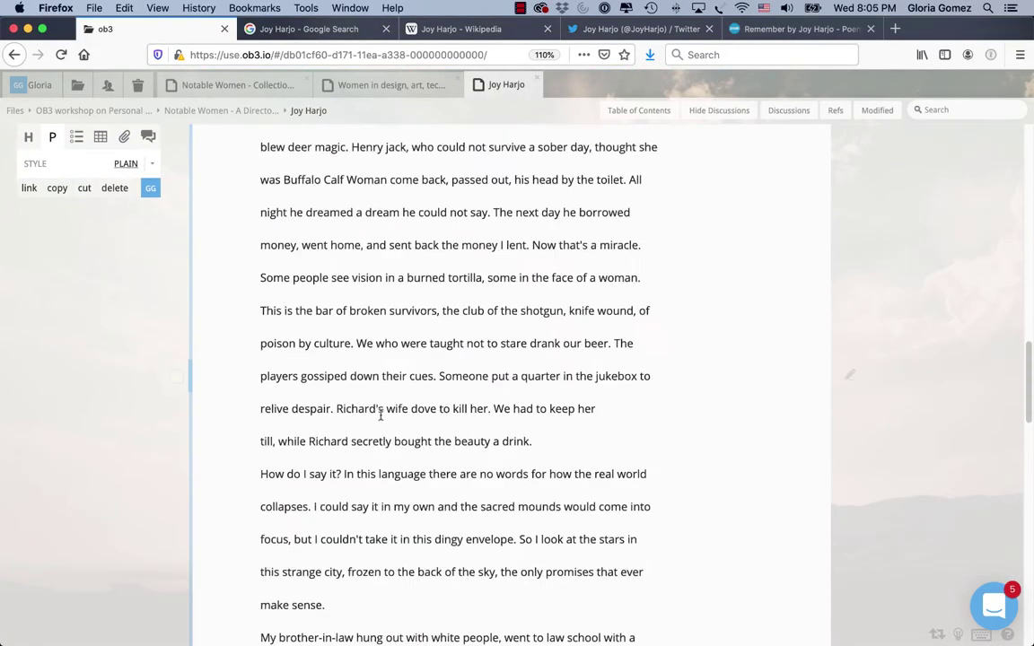
scroll(381, 413, down, 5)
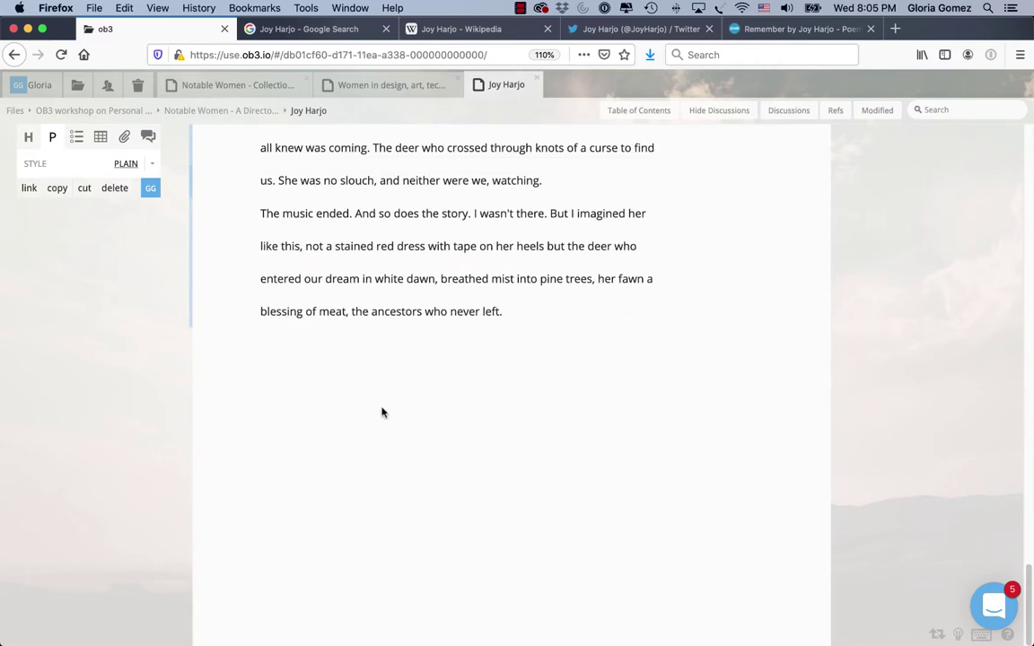
click(367, 340)
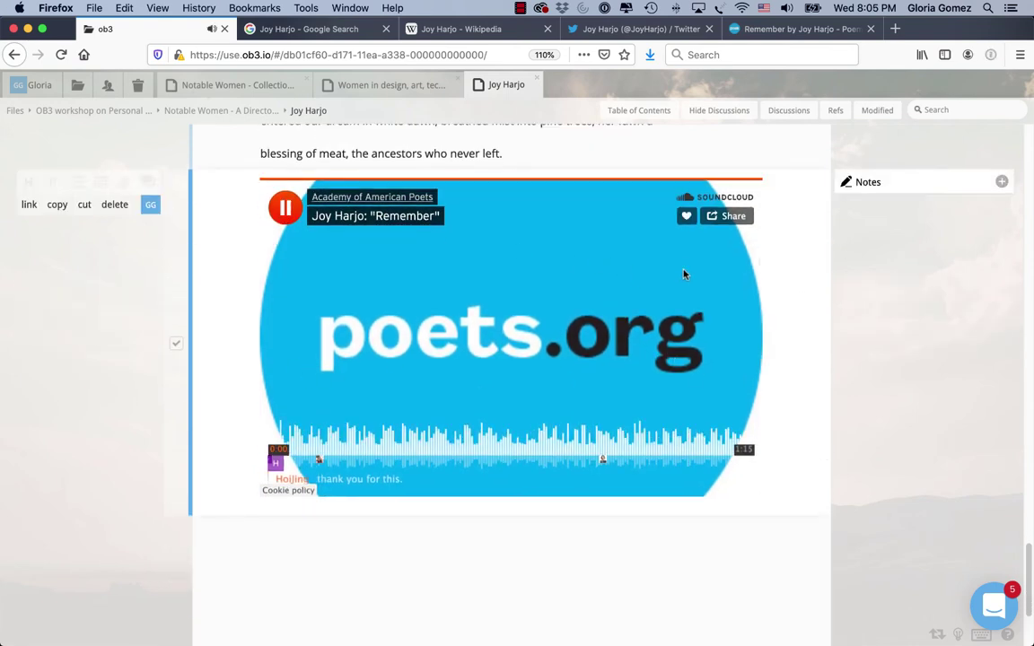
Review the document from the embedded recording up to the Wikipedia source line and tweet, and back to the poem.
scroll(871, 300, up, 5)
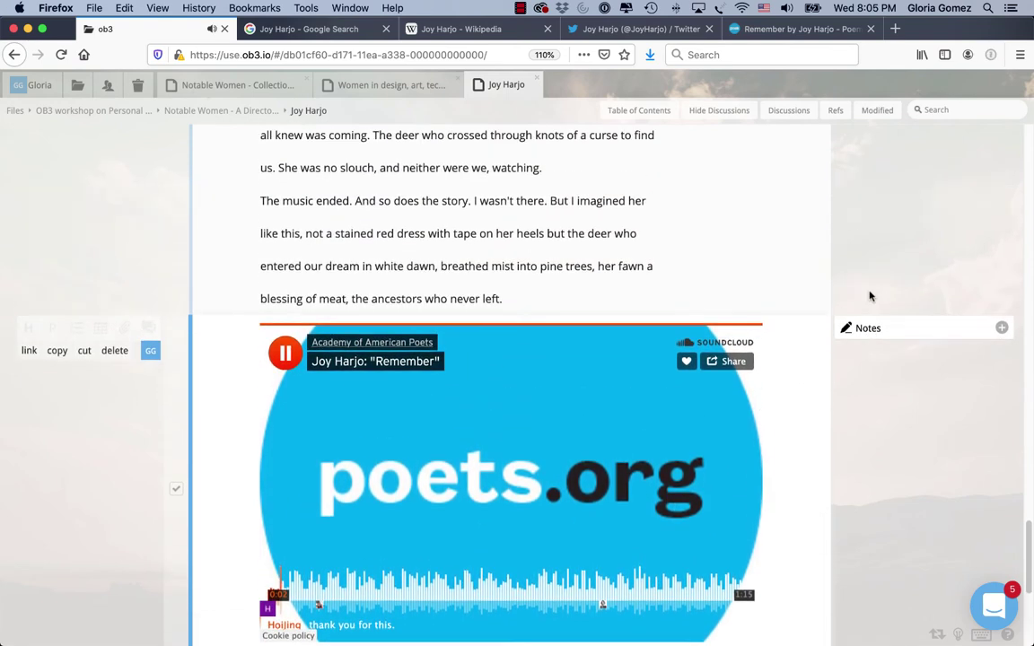
scroll(869, 296, up, 12)
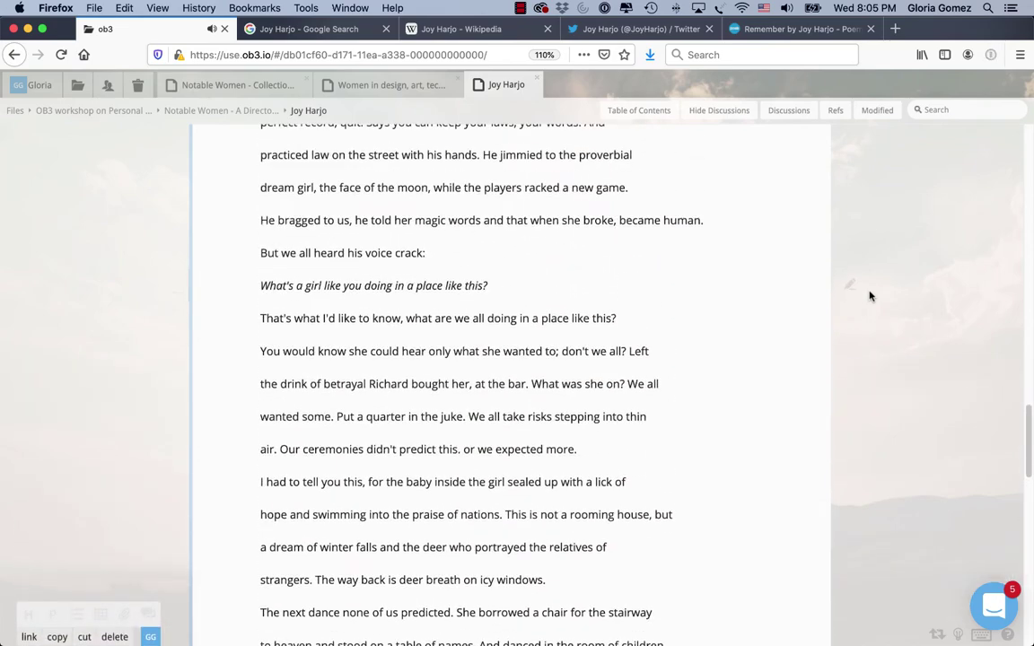
scroll(869, 296, up, 10)
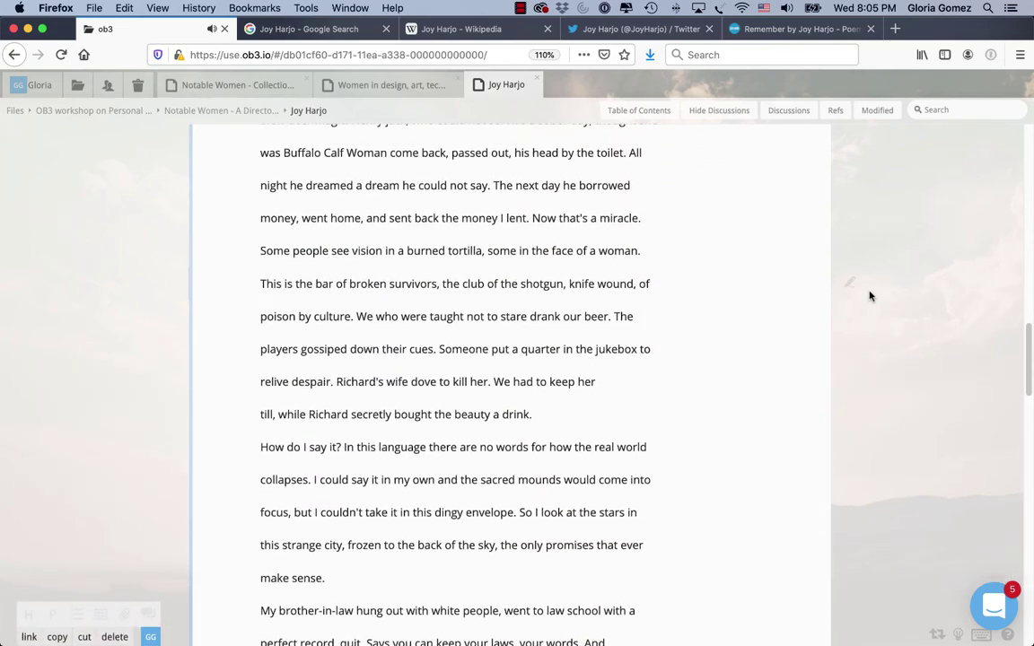
scroll(870, 296, up, 8)
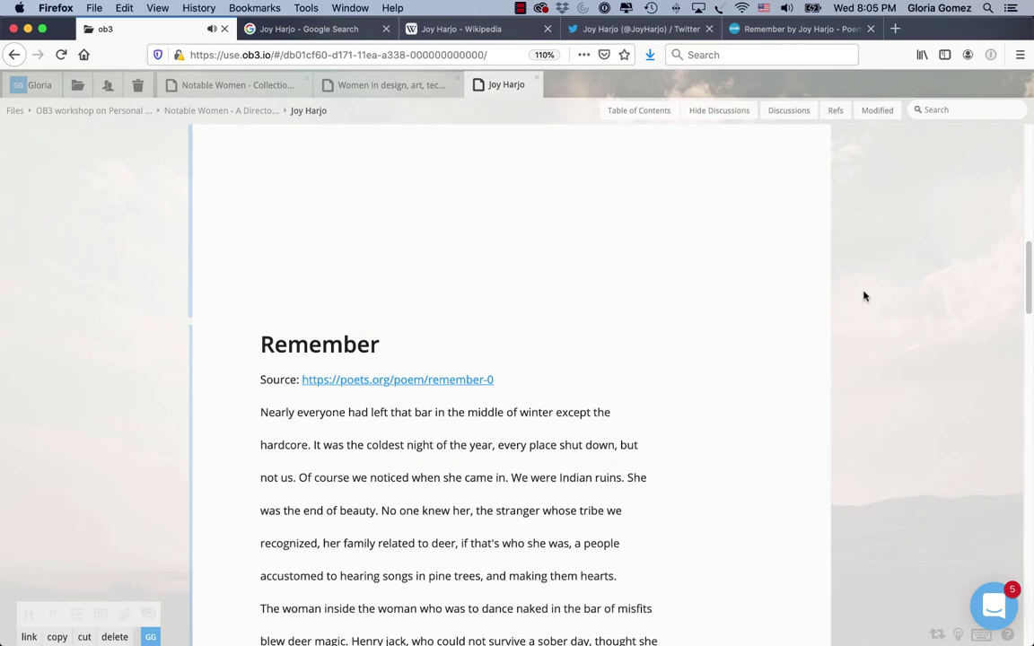
scroll(644, 203, up, 1)
scroll(644, 203, up, 6)
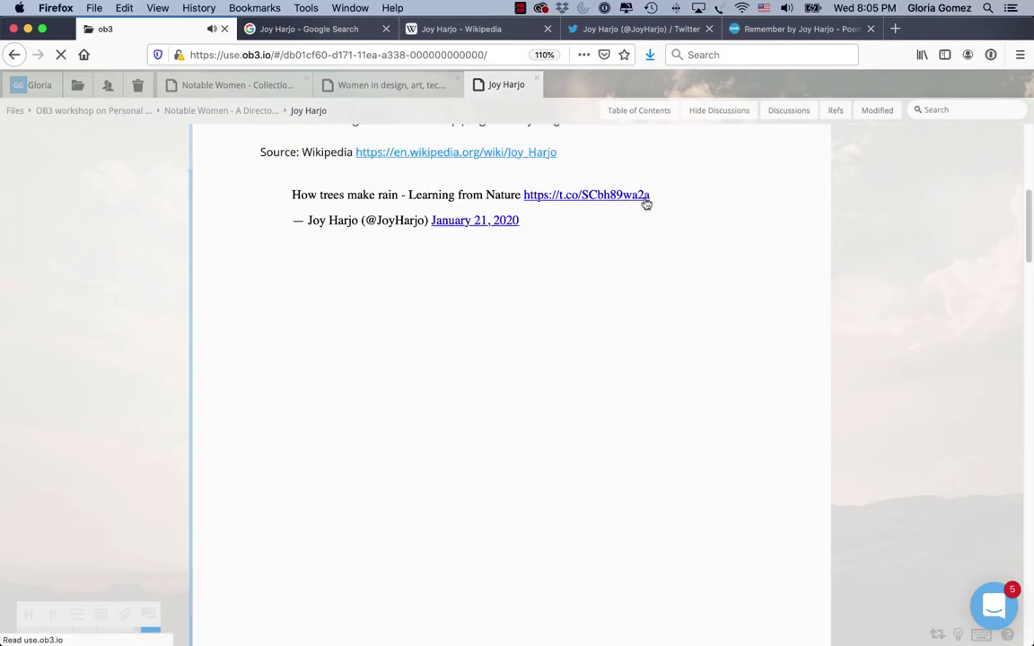
scroll(644, 203, down, 12)
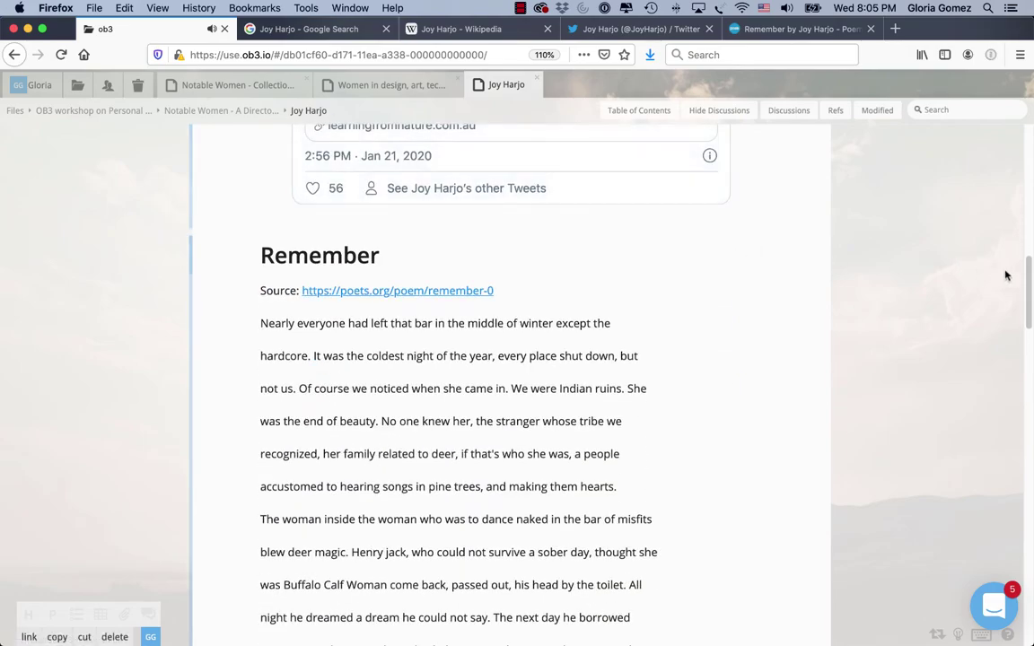
Stop the playback of the embedded "Remember" recording below the poem.
drag(1030, 278, 974, 544)
scroll(423, 353, down, 1)
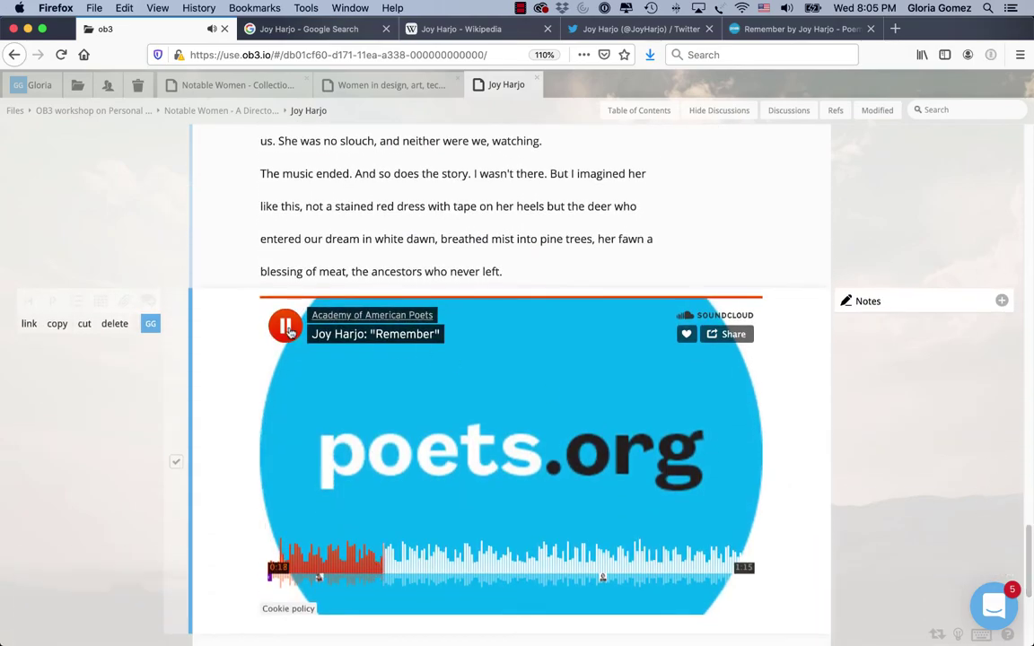
click(287, 328)
scroll(568, 265, up, 8)
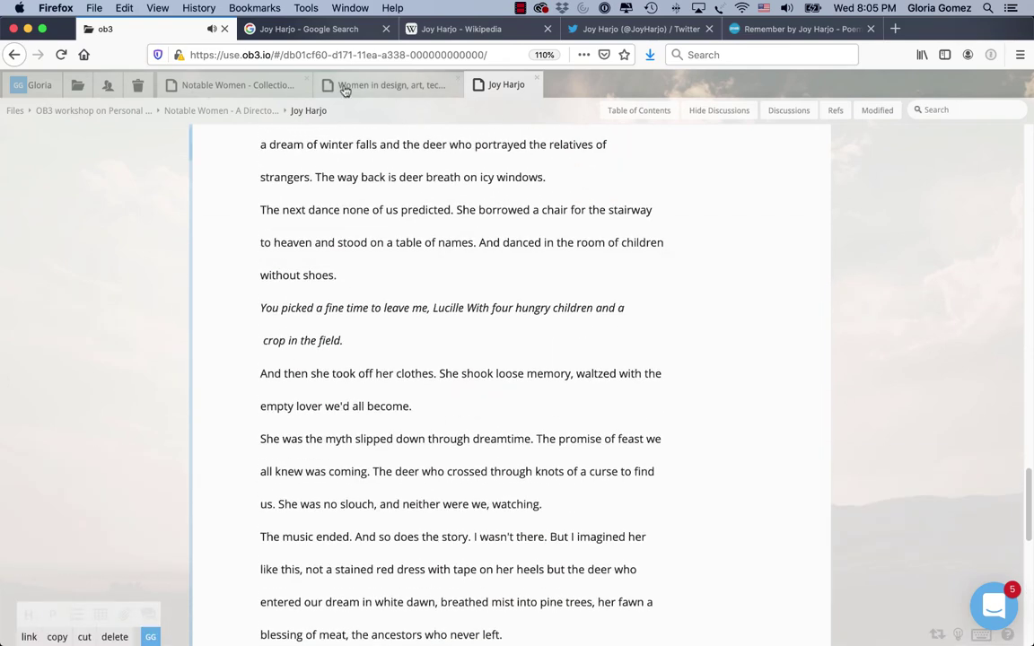
Copy the blocks from "My journey to become the first Native American US Poet Laureate" through "Source: Supersoul Sunday on YouTube" in the "Women in design" document.
click(371, 86)
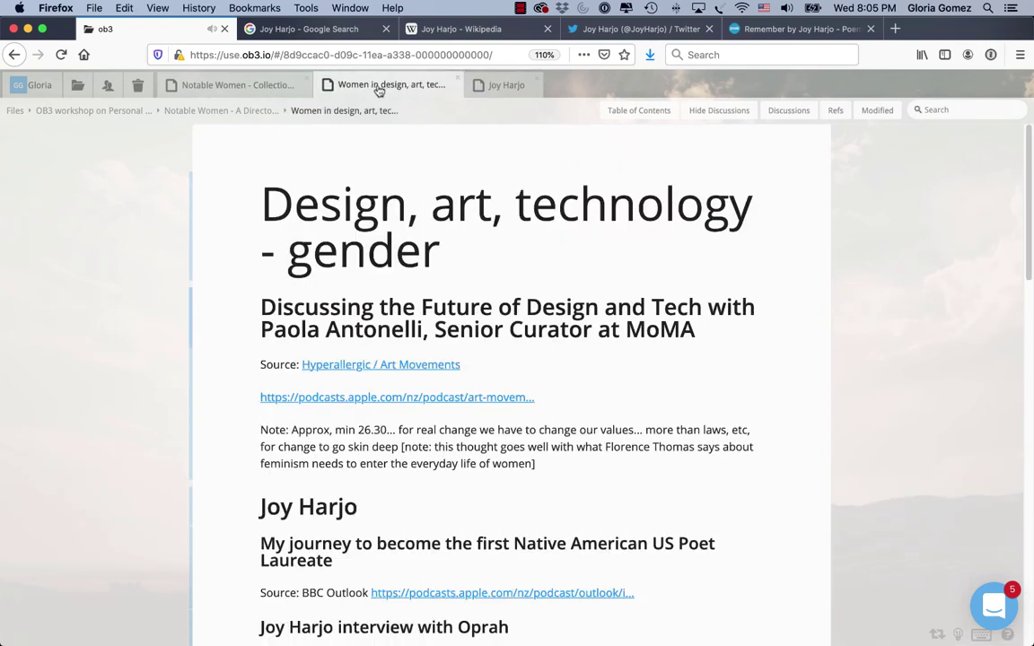
scroll(546, 352, down, 8)
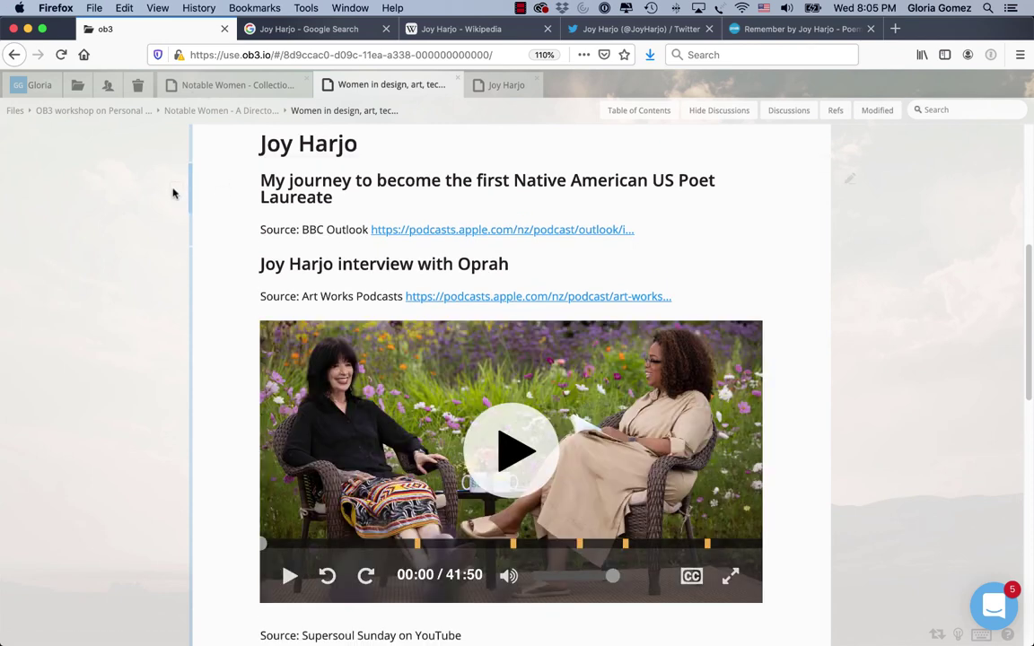
scroll(197, 210, down, 4)
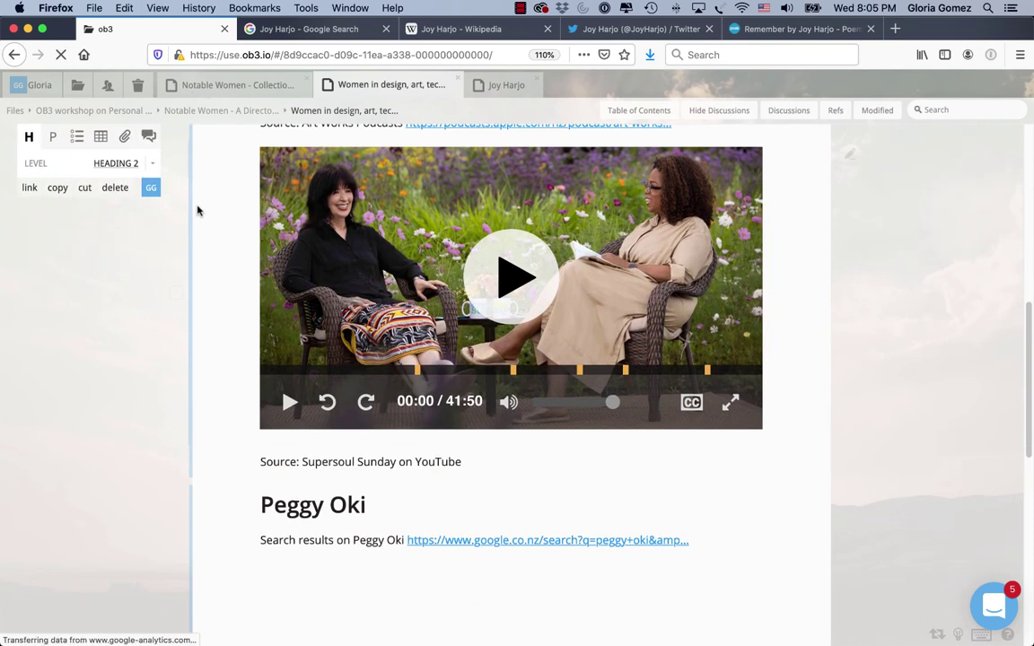
click(177, 293)
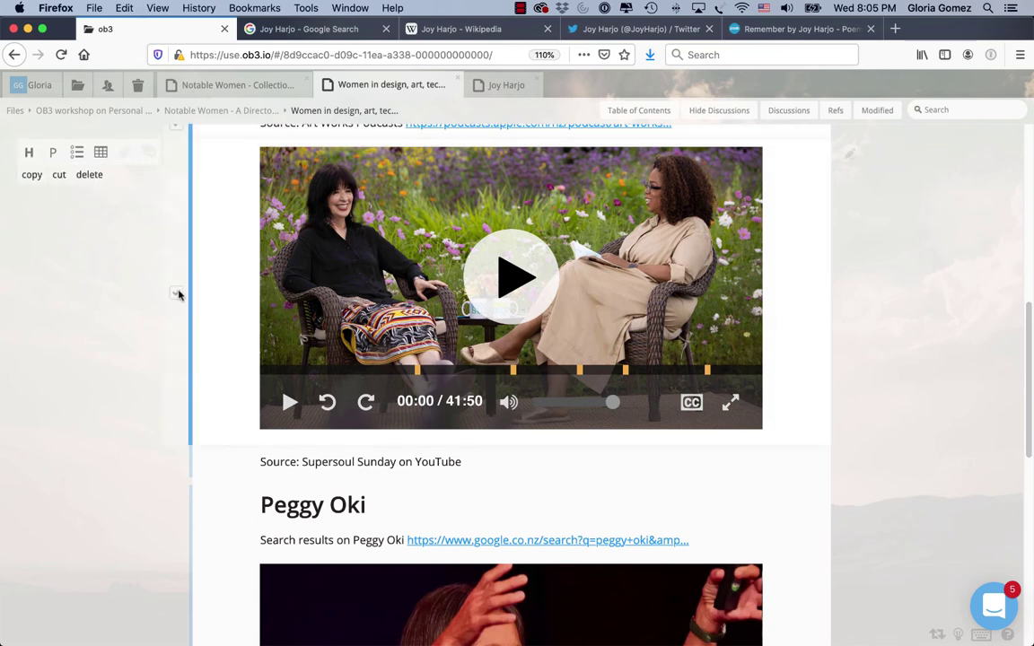
scroll(178, 293, up, 3)
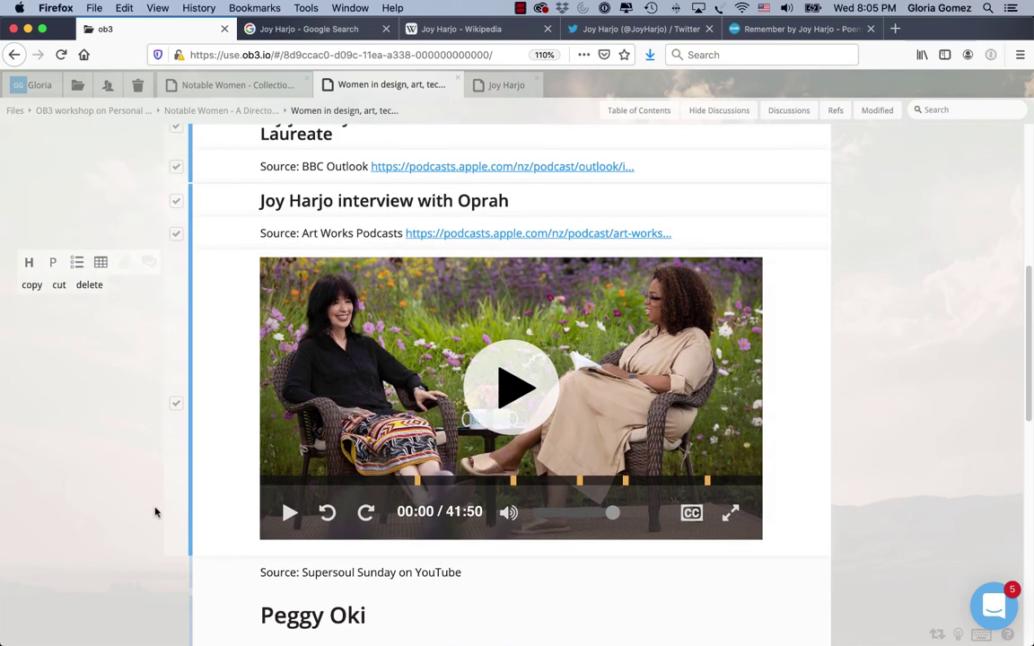
click(175, 575)
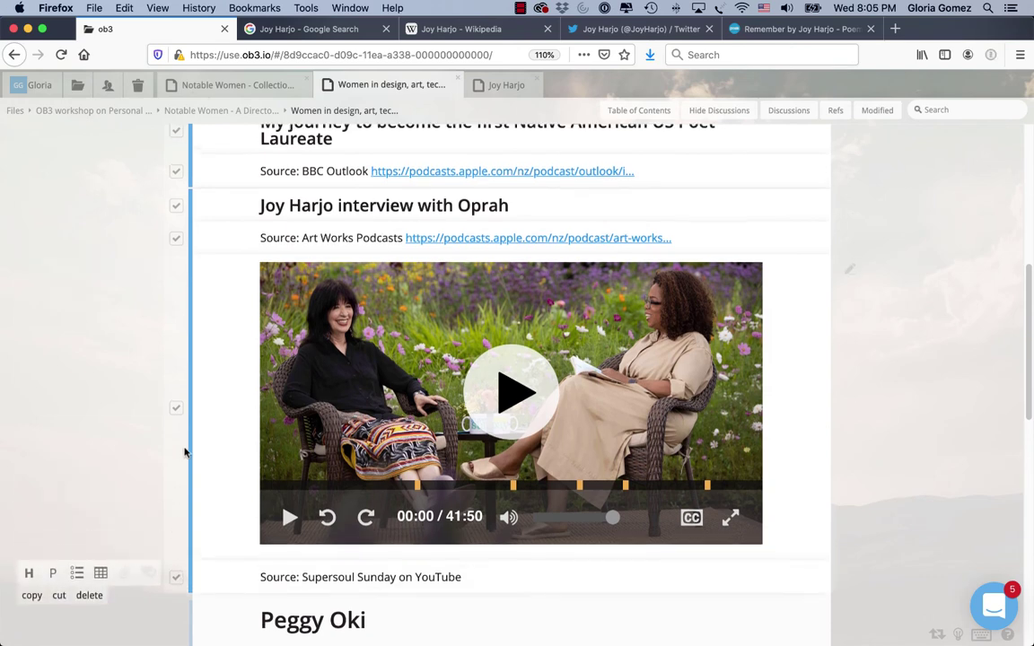
scroll(184, 451, up, 3)
scroll(184, 446, down, 7)
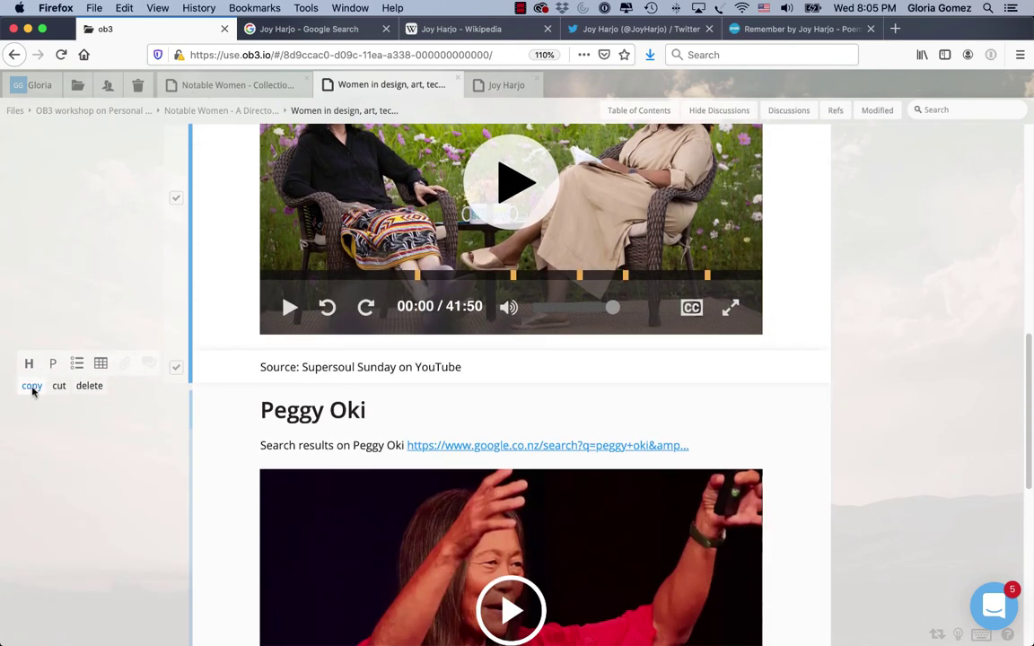
click(33, 387)
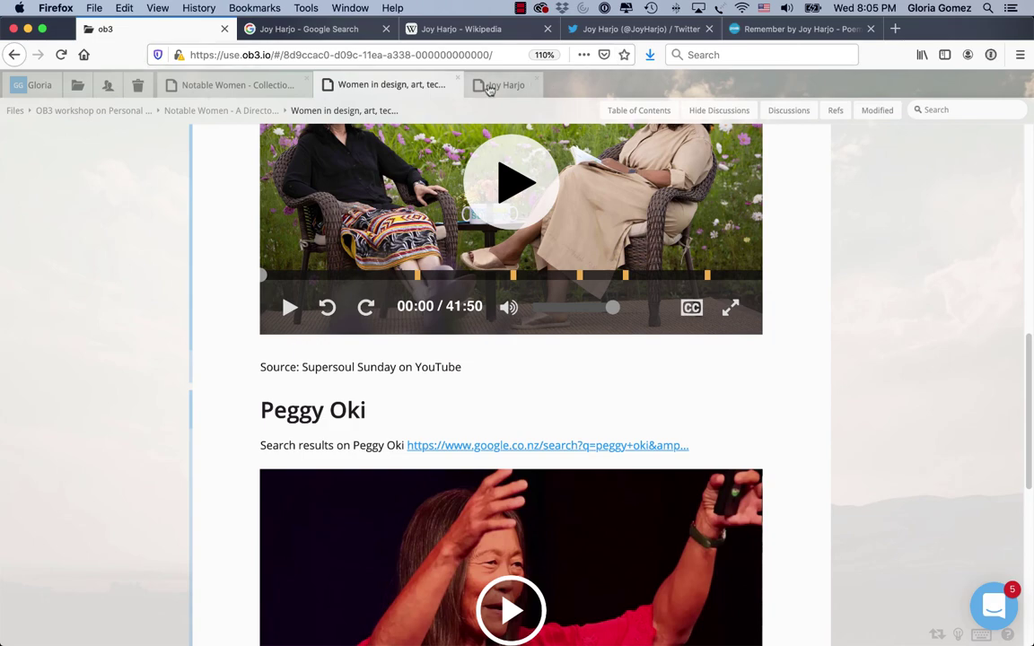
Paste the copied podcast and Oprah interview blocks below the SoundCloud recording in the Joy Harjo document and review the document up to its title.
click(494, 86)
scroll(420, 368, down, 4)
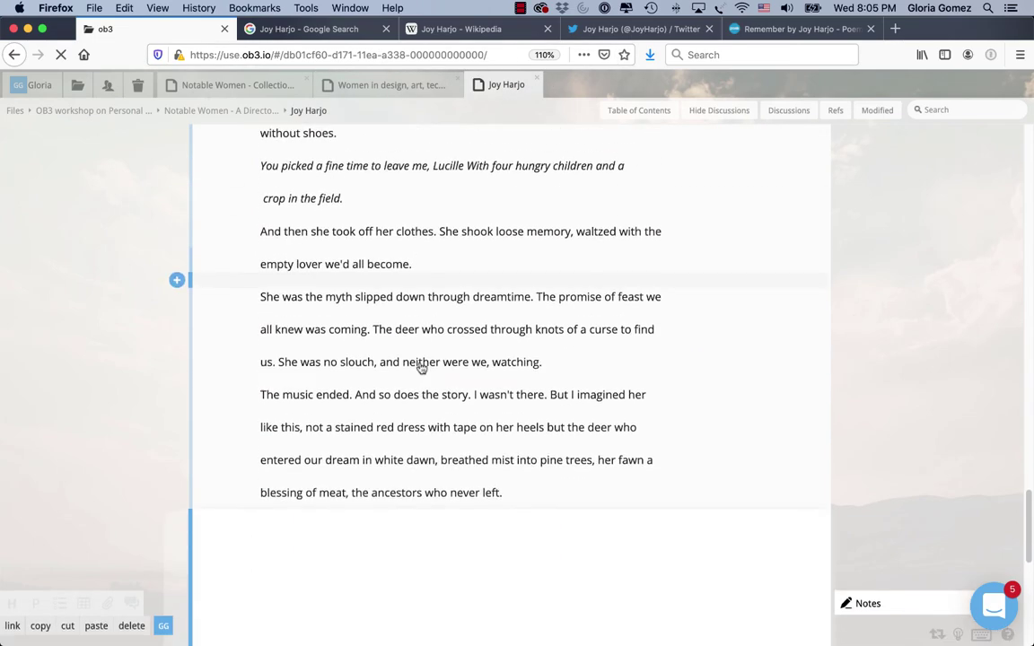
scroll(420, 344, down, 5)
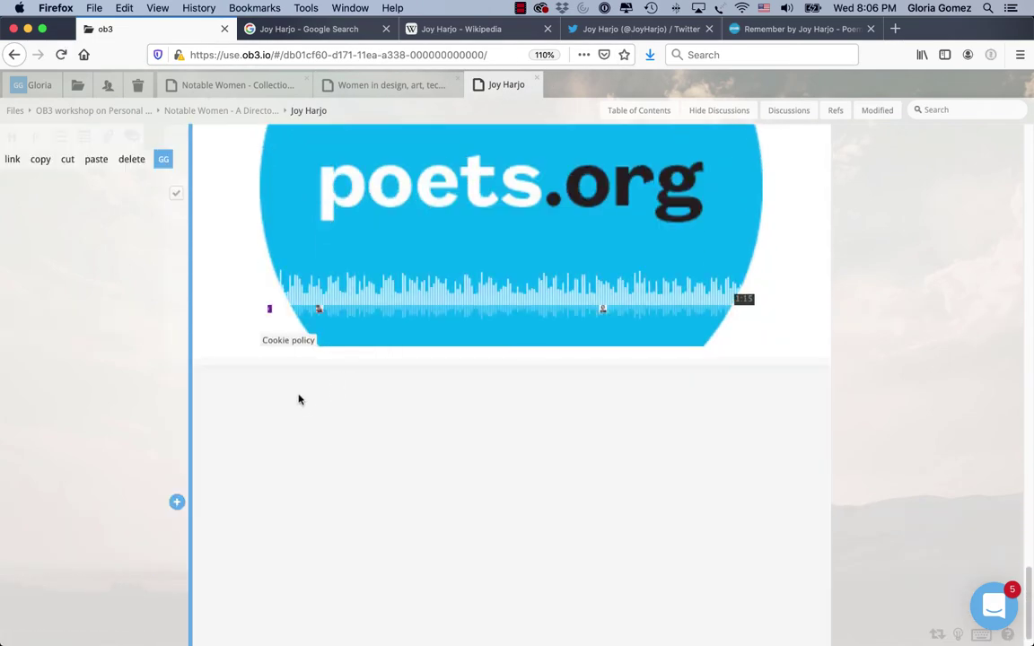
click(298, 398)
click(95, 430)
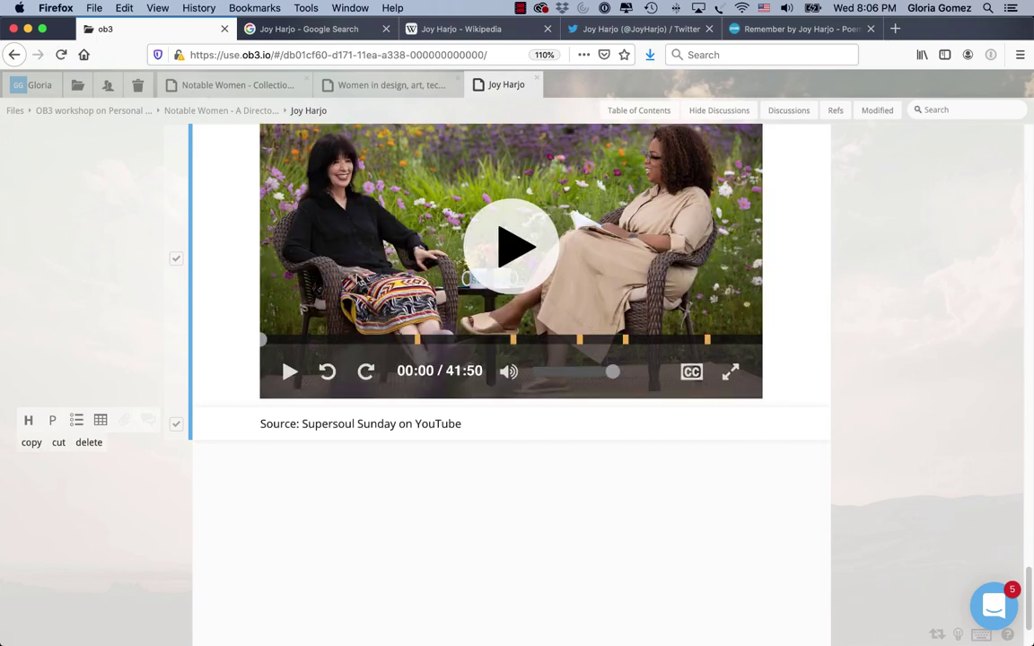
scroll(557, 310, up, 5)
scroll(718, 287, up, 1)
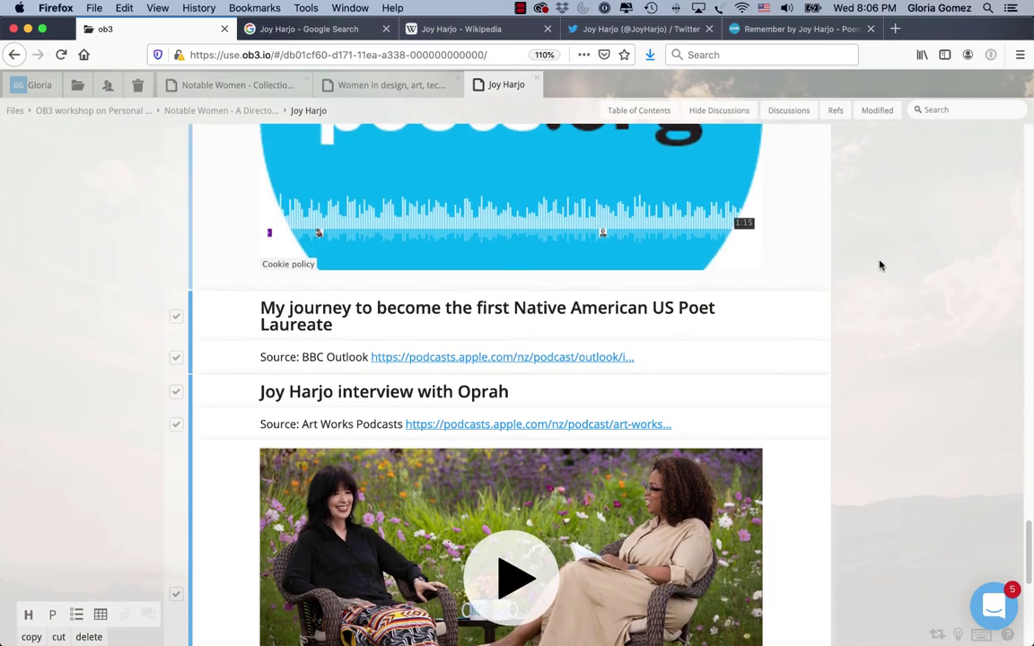
drag(1028, 558, 1025, 153)
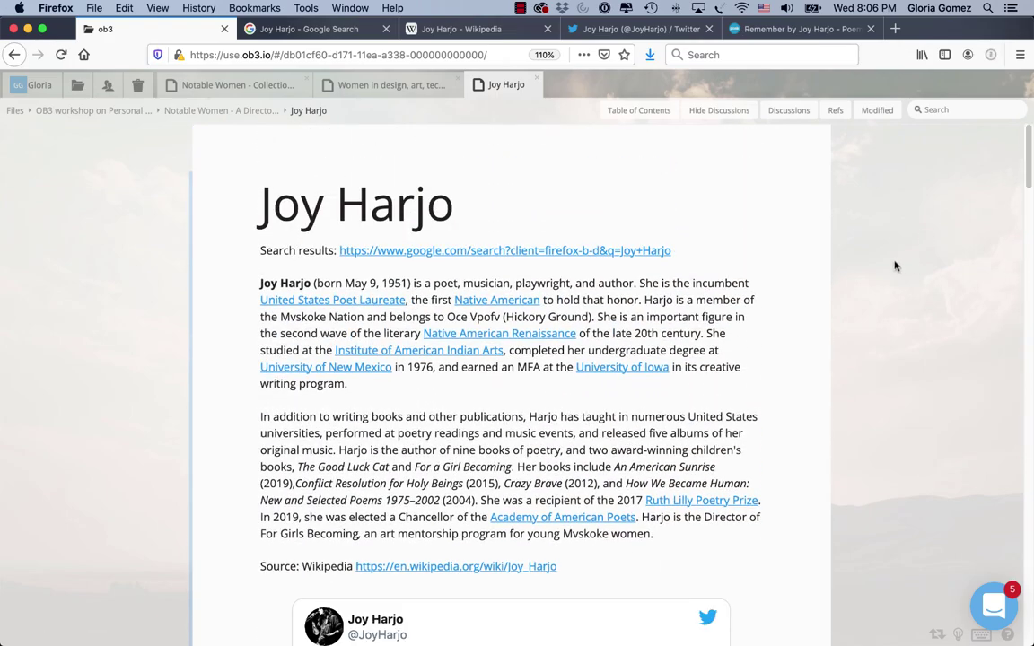